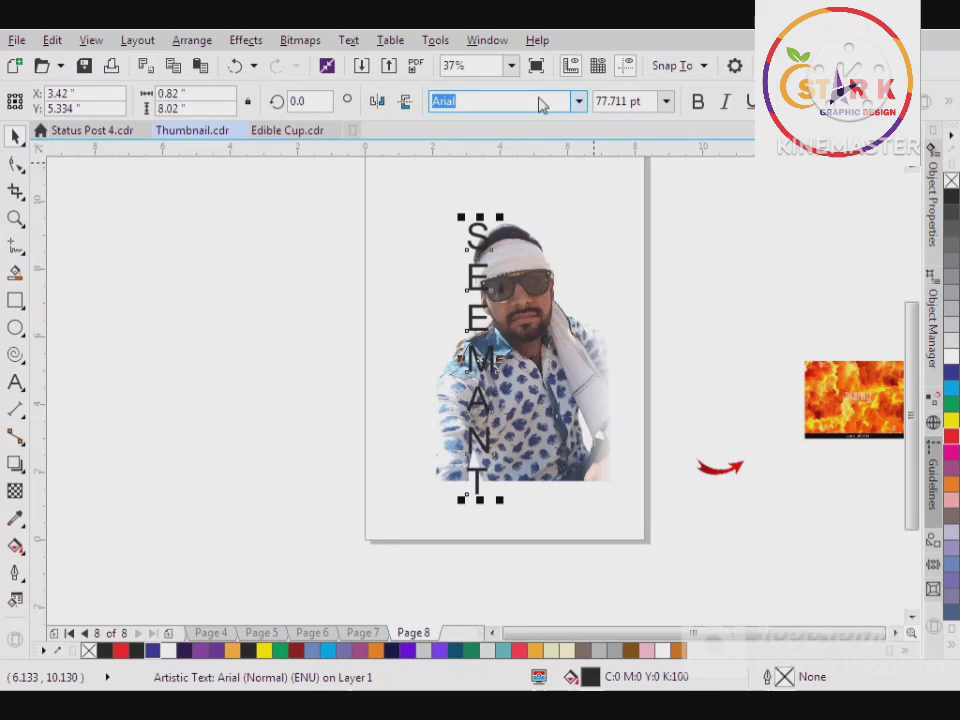
Set the vertical name text in Franklin Gothic Heavy and tighten the spacing between its stacked letters
{"action": "left_click", "coordinate": [578, 101]}
{"action": "left_click", "coordinate": [553, 159]}
{"action": "key", "text": "F10"}
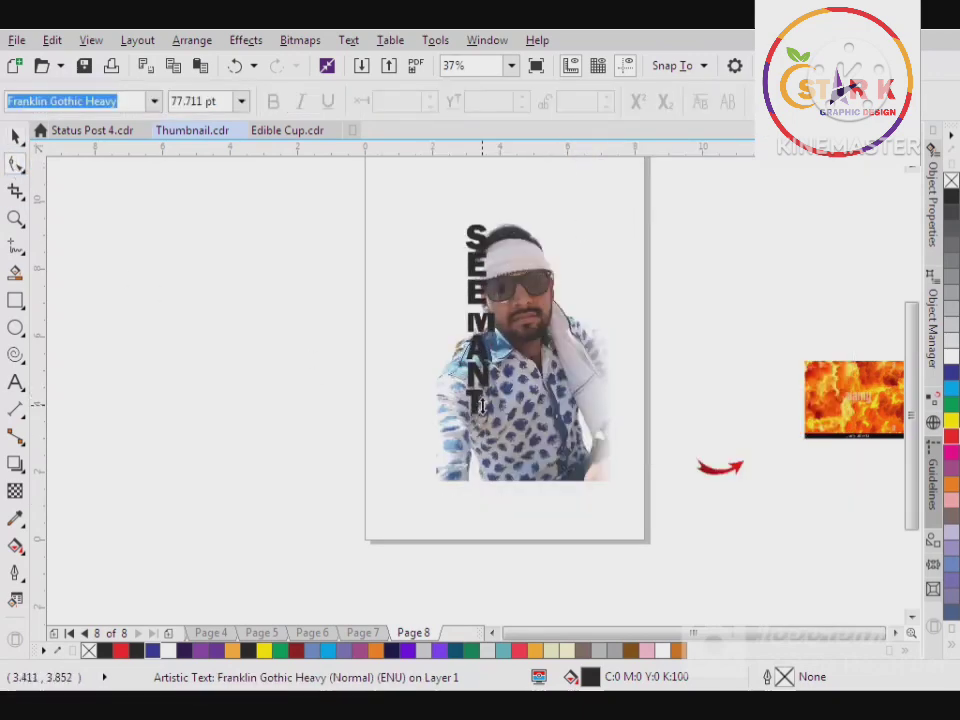
{"action": "left_click_drag", "start_coordinate": [482, 406], "coordinate": [482, 405]}
{"action": "left_click", "coordinate": [15, 136]}
Right-align the stacked letters and enlarge the text to about 115 pt over the photo's left side
{"action": "left_click", "coordinate": [786, 101]}
{"action": "left_click", "coordinate": [836, 190]}
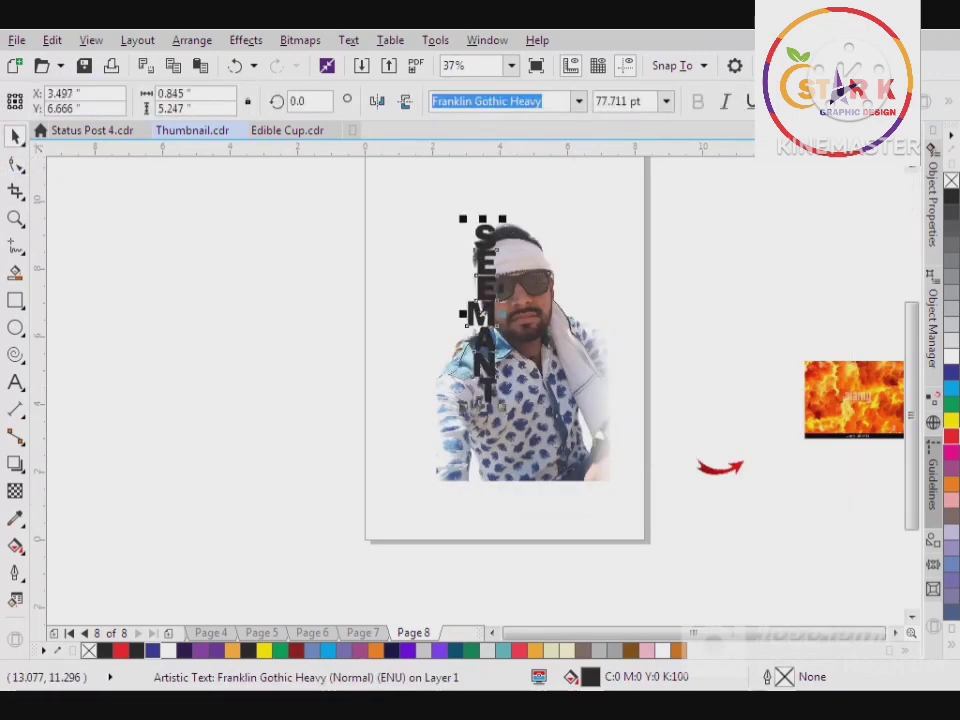
{"action": "left_click", "coordinate": [786, 101]}
{"action": "left_click", "coordinate": [820, 190]}
{"action": "left_click_drag", "start_coordinate": [463, 406], "coordinate": [449, 491]}
{"action": "left_click_drag", "start_coordinate": [482, 428], "coordinate": [484, 426]}
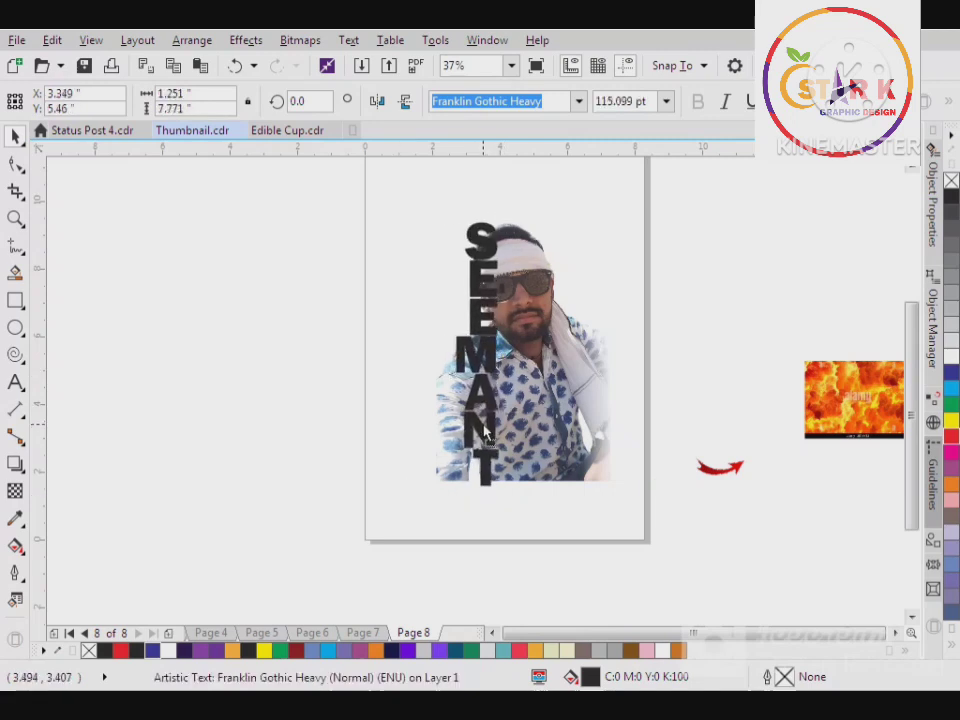
Crop the empty area above the head by moving the photo's top edge down about 1.6 inches
{"action": "left_click", "coordinate": [583, 399]}
{"action": "left_click", "coordinate": [15, 163]}
{"action": "left_click_drag", "start_coordinate": [551, 171], "coordinate": [555, 232]}
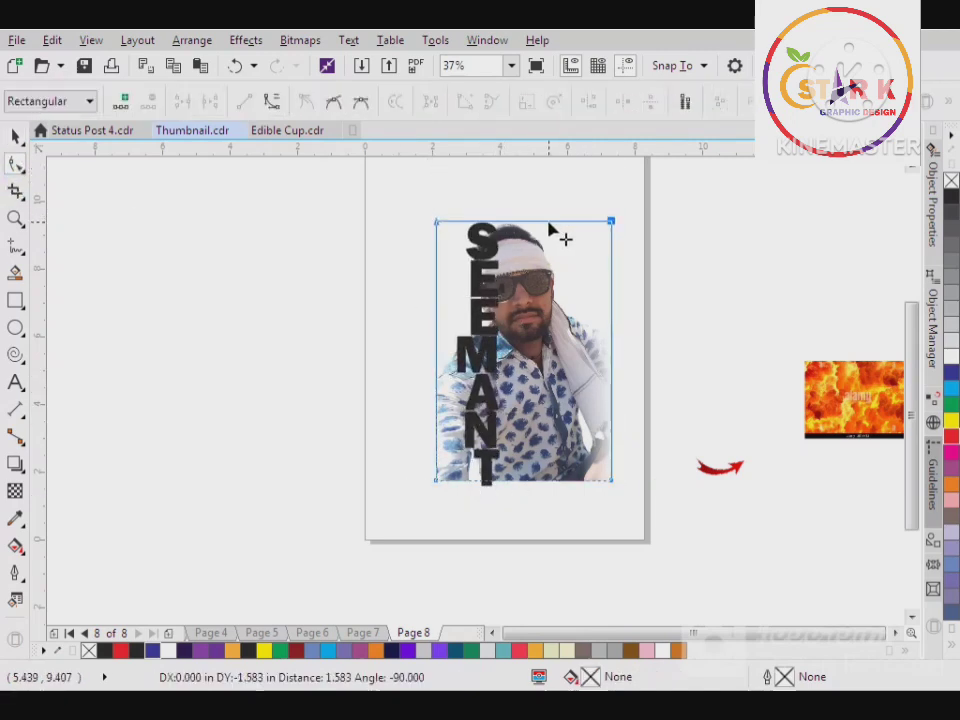
Fill the vertical text with blue (C100 M100 Y0 K0)
{"action": "key", "text": "space"}
{"action": "left_click", "coordinate": [494, 314]}
{"action": "left_click", "coordinate": [951, 372]}
{"action": "key", "text": "Escape"}
Duplicate the photo and centre-align the copy exactly over the original
{"action": "left_click", "coordinate": [510, 370]}
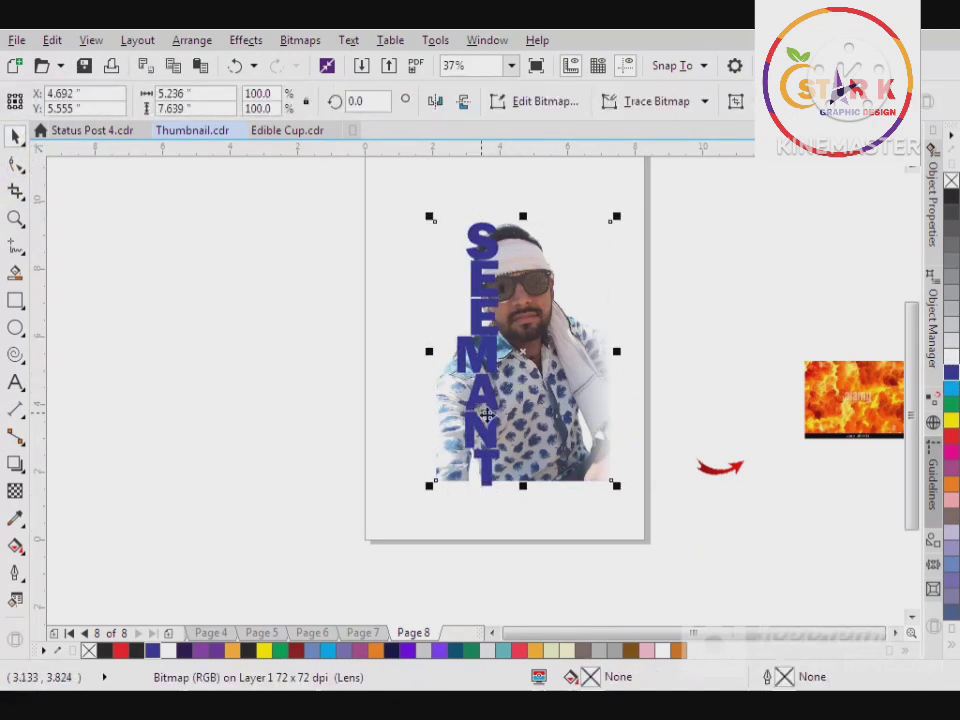
{"action": "key", "text": "ctrl+d"}
{"action": "left_click", "coordinate": [443, 480], "text": "shift"}
{"action": "key", "text": "c"}
{"action": "key", "text": "e"}
Try to PowerClip the photo copy inside the vertical text
{"action": "left_click", "coordinate": [549, 393]}
{"action": "right_click", "coordinate": [549, 391]}
{"action": "left_click", "coordinate": [606, 127]}
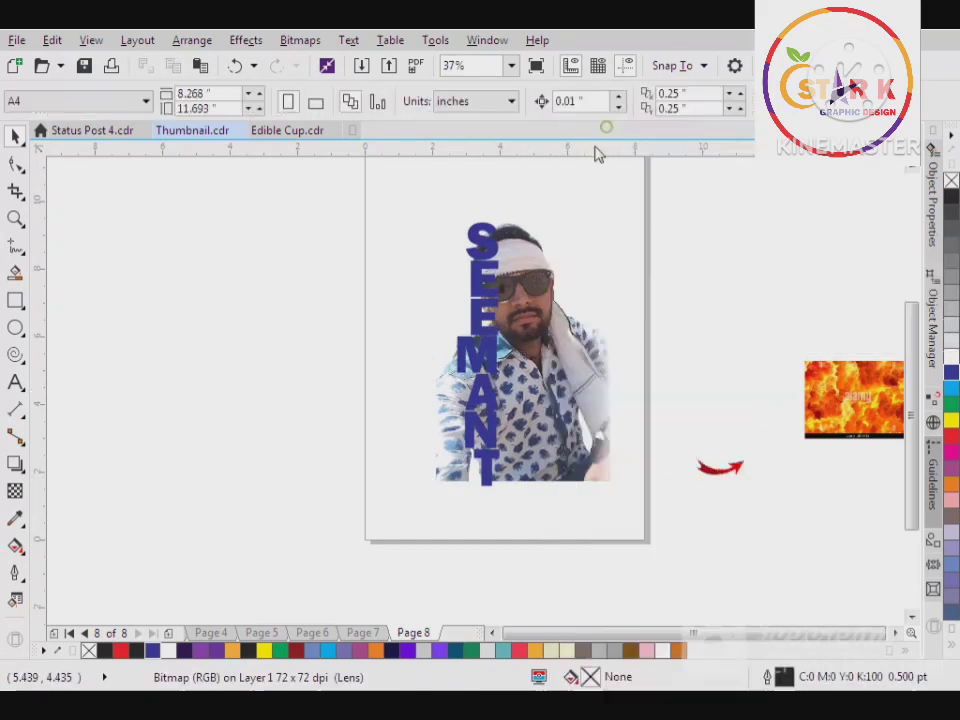
{"action": "left_click", "coordinate": [493, 246]}
{"action": "left_click", "coordinate": [455, 419]}
{"action": "left_click", "coordinate": [478, 455]}
{"action": "left_click", "coordinate": [552, 421]}
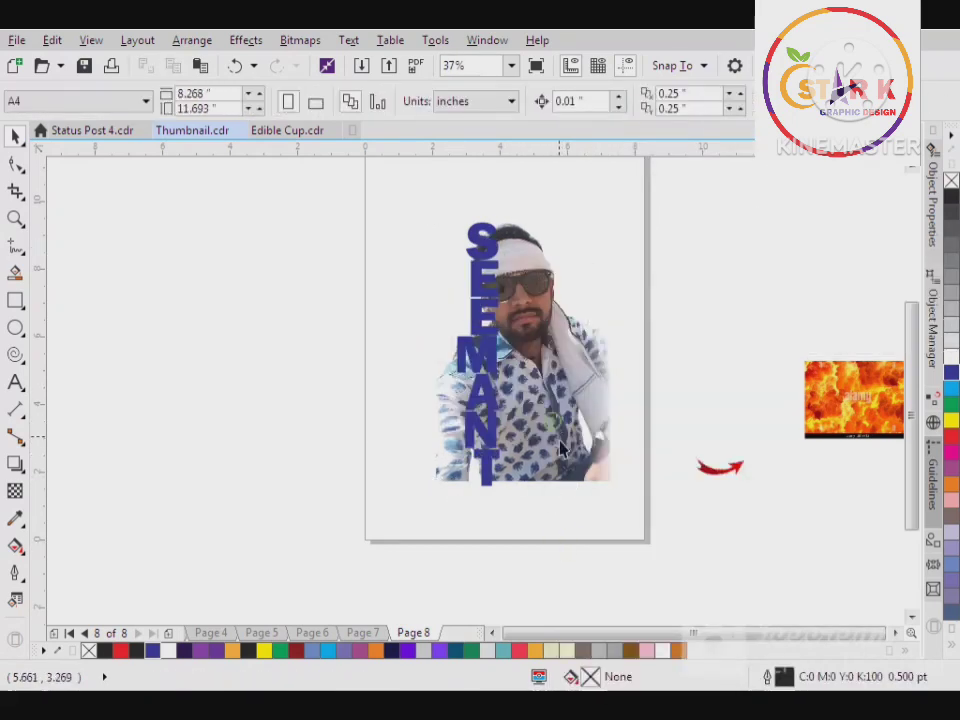
Cut and re-paste the vertical text, and try again to PowerClip the photo inside it
{"action": "left_click", "coordinate": [545, 443]}
{"action": "left_click", "coordinate": [482, 474]}
{"action": "key", "text": "ctrl+x"}
{"action": "key", "text": "ctrl+v"}
{"action": "left_click", "coordinate": [524, 549]}
{"action": "scroll", "coordinate": [498, 382], "scroll_direction": "up", "scroll_amount": 1}
{"action": "right_click", "coordinate": [556, 394]}
{"action": "left_click", "coordinate": [628, 126]}
{"action": "left_click", "coordinate": [487, 302]}
{"action": "left_click", "coordinate": [540, 419]}
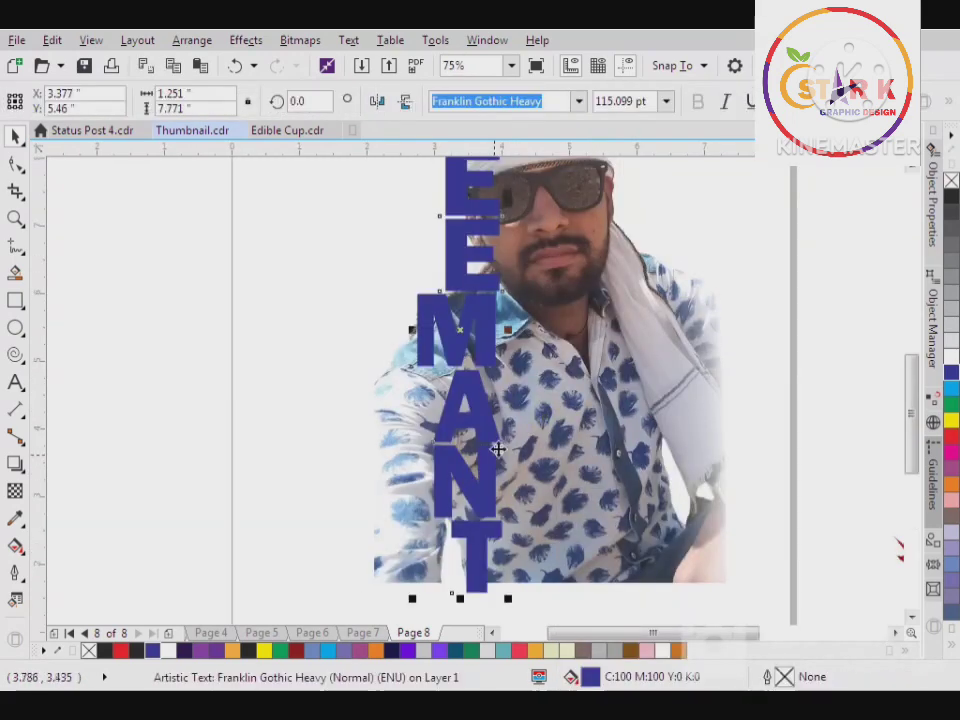
{"action": "key", "text": "Escape"}
Place a copy of the vertical text on the empty area beside the page
{"action": "left_click", "coordinate": [485, 398]}
{"action": "scroll", "coordinate": [486, 398], "scroll_direction": "down", "scroll_amount": 1}
{"action": "left_click_drag", "start_coordinate": [486, 398], "coordinate": [294, 426]}
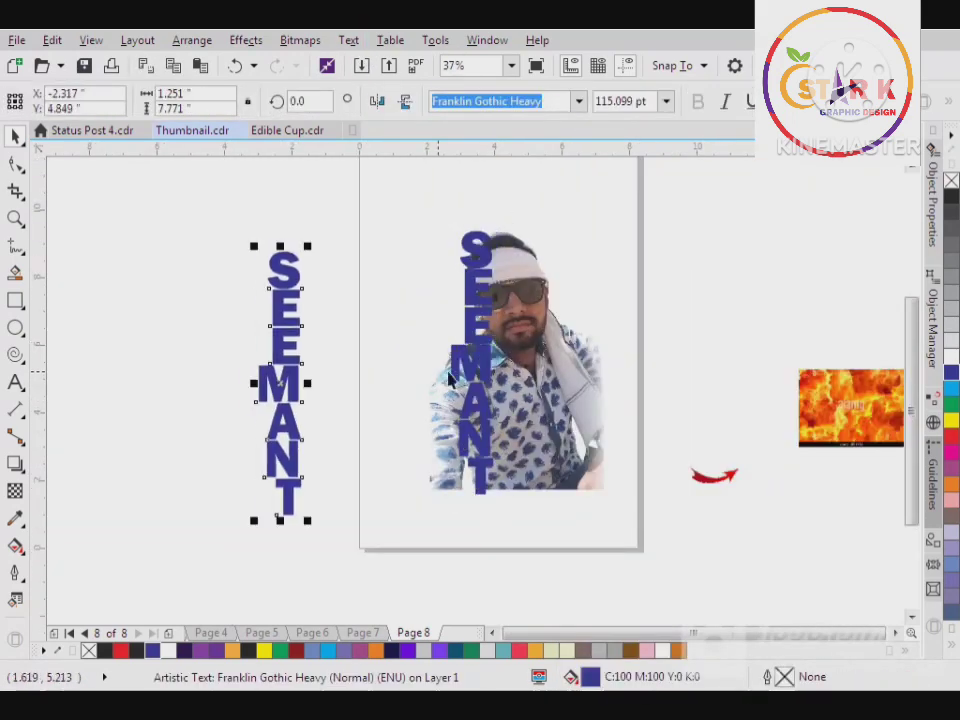
Try to PowerClip the photo inside the text copy beside the page
{"action": "right_click", "coordinate": [546, 367]}
{"action": "left_click", "coordinate": [597, 127]}
{"action": "left_click", "coordinate": [293, 274]}
{"action": "left_click", "coordinate": [541, 420]}
Test a PowerClip of the fire image inside the text copy and undo it
{"action": "right_click", "coordinate": [810, 373]}
{"action": "left_click", "coordinate": [707, 147]}
{"action": "left_click", "coordinate": [283, 363]}
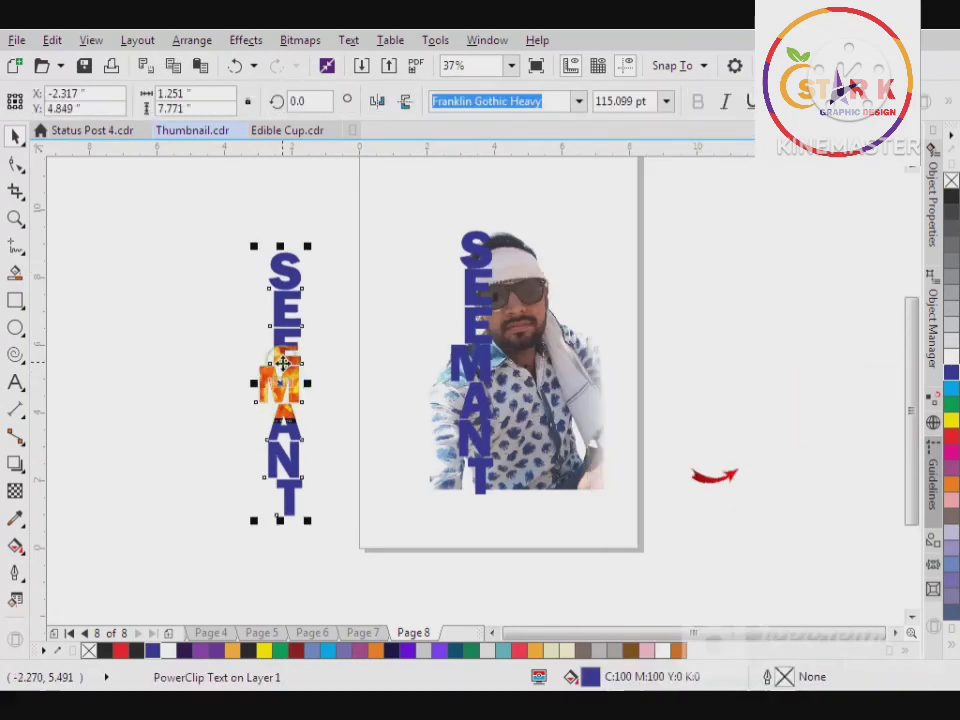
{"action": "key", "text": "ctrl+z"}
Try once more to PowerClip the photo inside the separate text copy
{"action": "left_click", "coordinate": [521, 470]}
{"action": "right_click", "coordinate": [521, 470]}
{"action": "left_click", "coordinate": [590, 127]}
{"action": "left_click", "coordinate": [279, 456]}
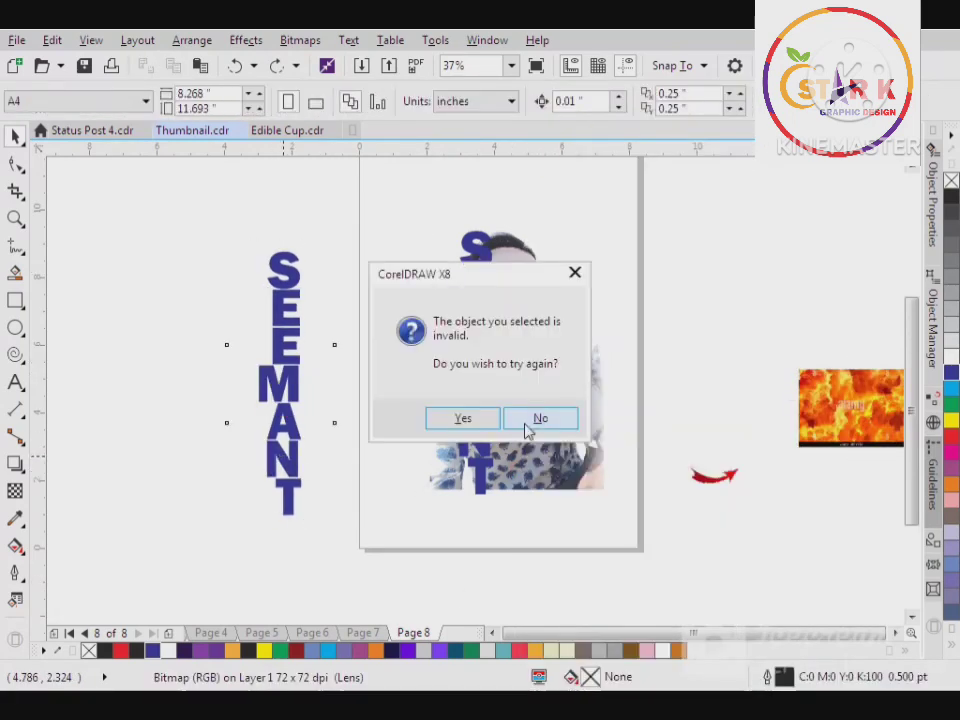
{"action": "left_click", "coordinate": [528, 426]}
Convert the front photo to a 200 dpi bitmap and PowerClip it inside the vertical text on the page
{"action": "left_click", "coordinate": [300, 40]}
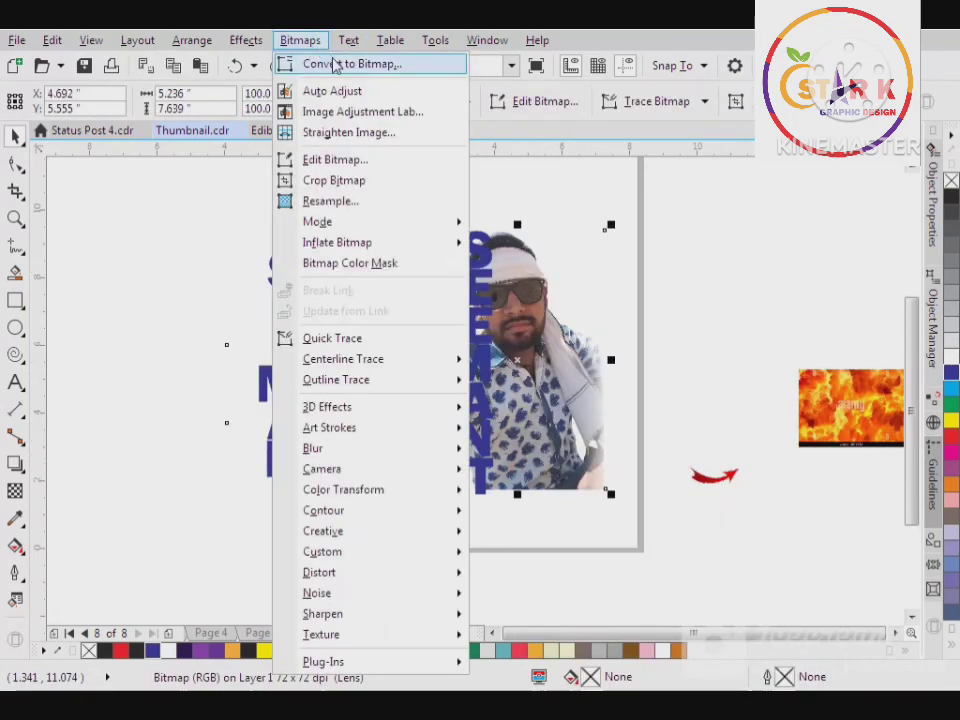
{"action": "left_click", "coordinate": [335, 65]}
{"action": "left_click", "coordinate": [422, 461]}
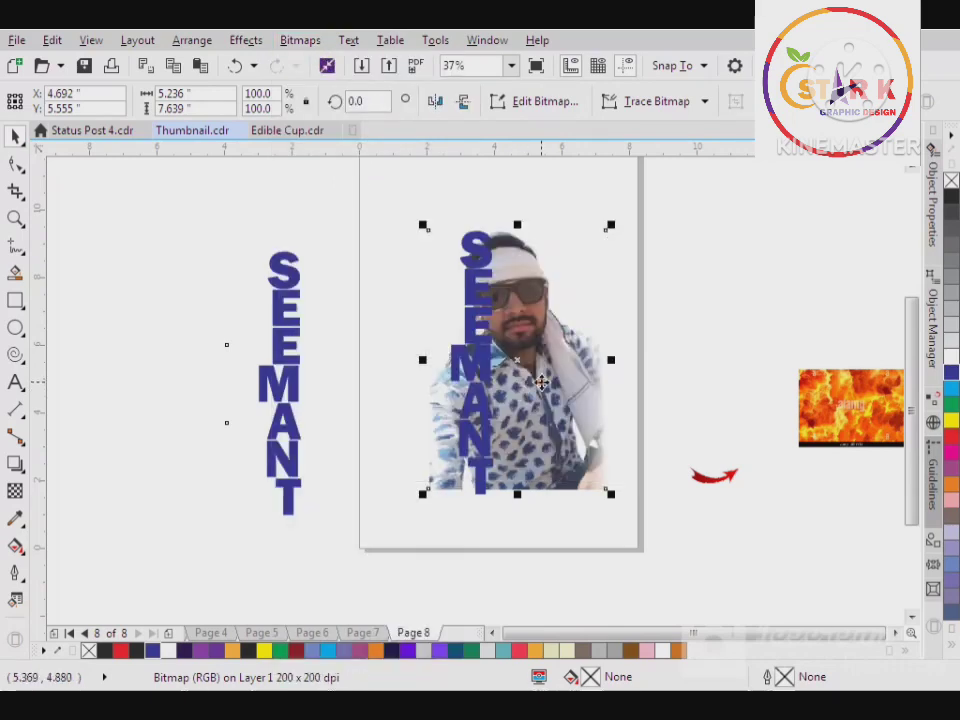
{"action": "right_click", "coordinate": [540, 382]}
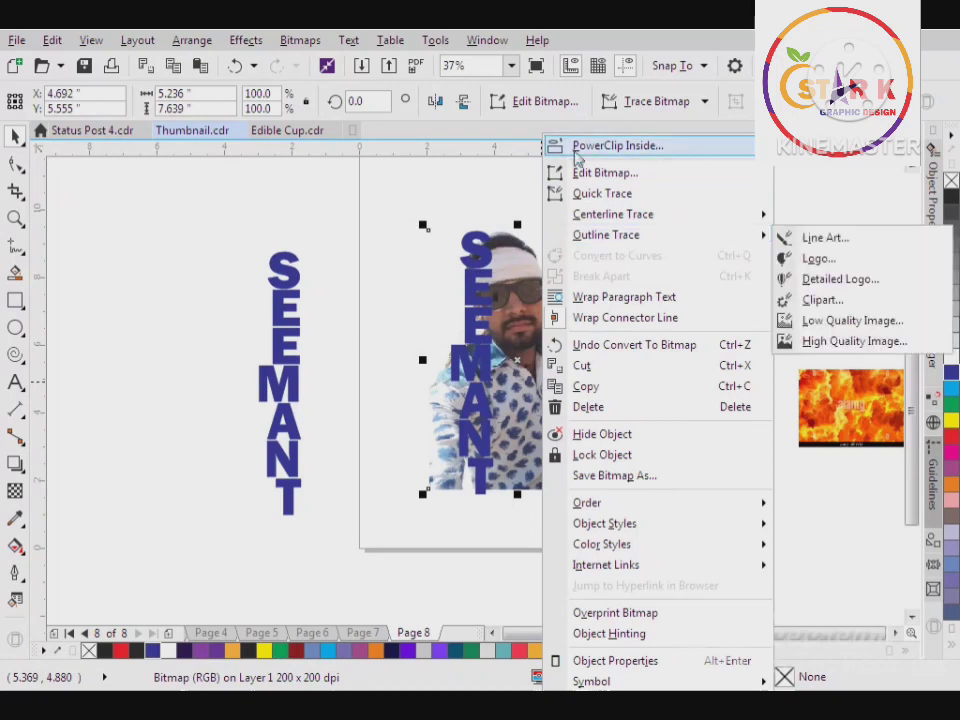
{"action": "left_click", "coordinate": [577, 150]}
{"action": "left_click", "coordinate": [481, 256]}
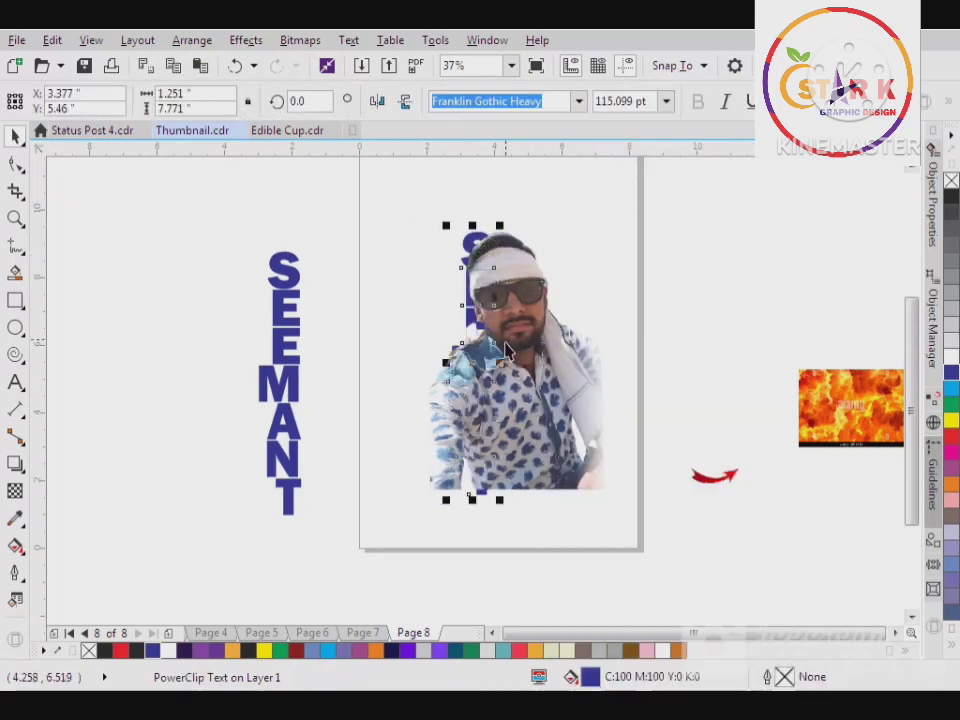
Crop the remaining photo by moving its straight left edge inward through the letters, to about 3.5 inches on the ruler
{"action": "left_click", "coordinate": [533, 376]}
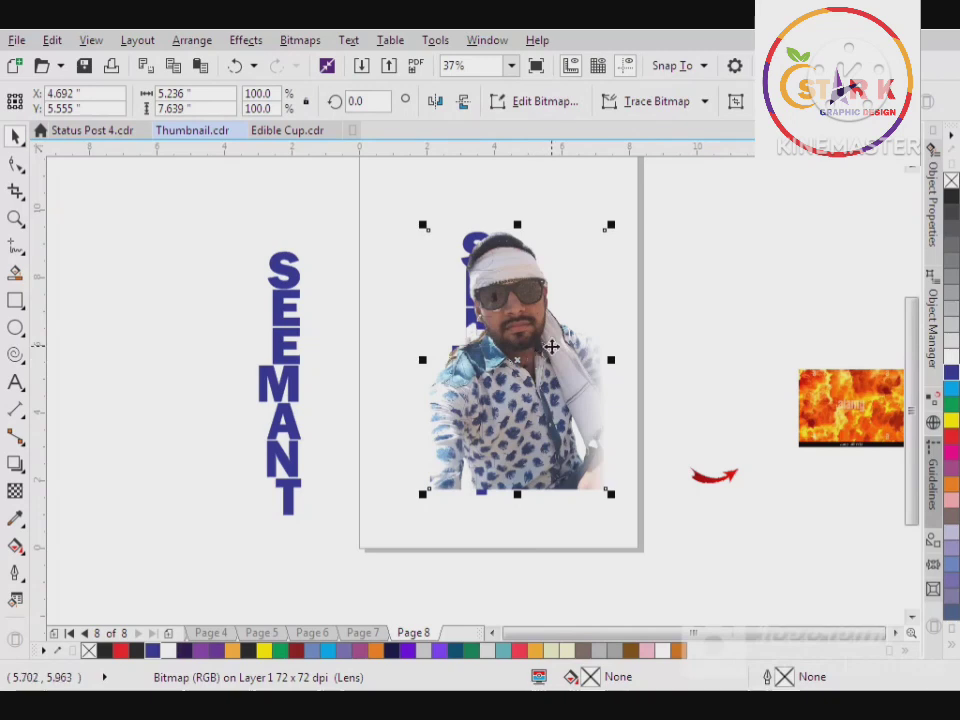
{"action": "left_click", "coordinate": [17, 164]}
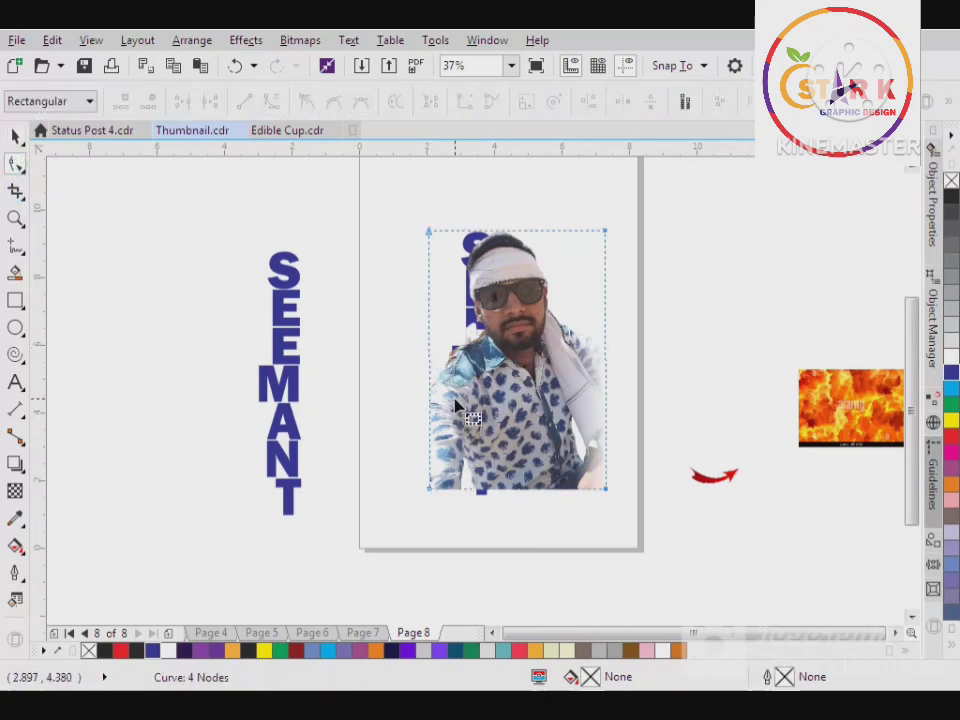
{"action": "left_click_drag", "start_coordinate": [435, 392], "coordinate": [494, 392]}
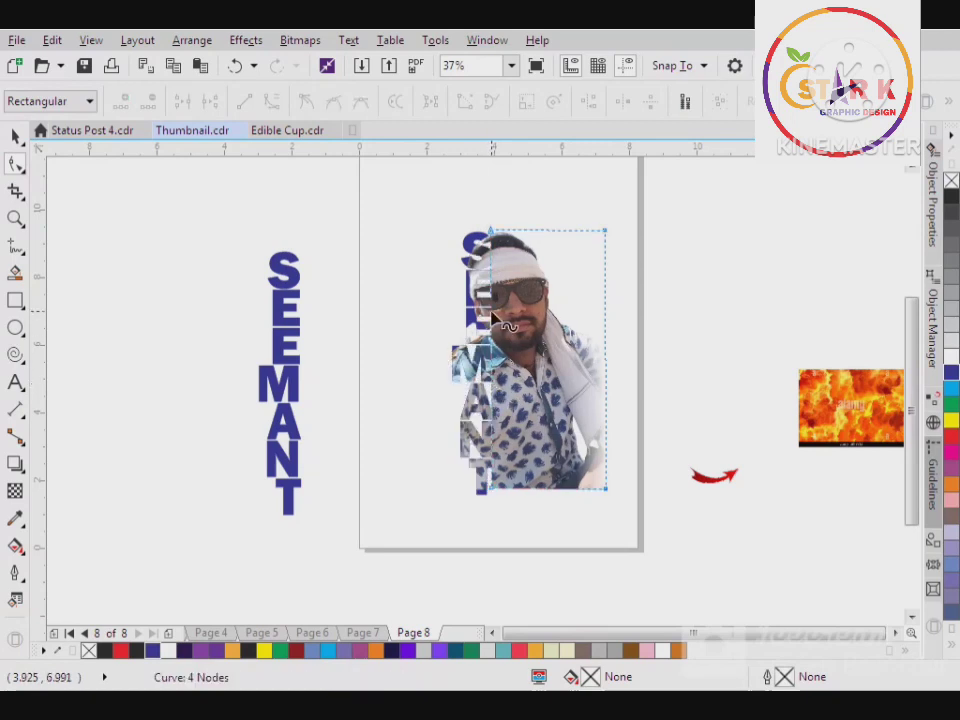
{"action": "scroll", "coordinate": [490, 305], "scroll_direction": "up", "scroll_amount": 1}
{"action": "left_click_drag", "start_coordinate": [492, 296], "coordinate": [463, 296]}
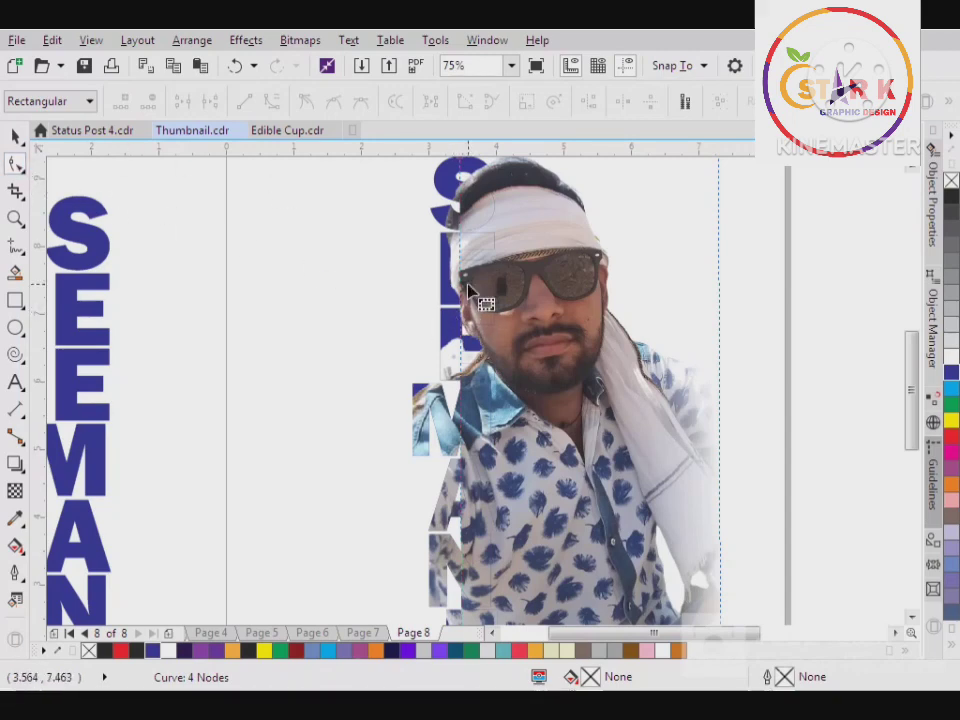
Add nodes to the photo's left crop edge beside the headband and pull one slightly inward at the gap below the first letter
{"action": "scroll", "coordinate": [462, 234], "scroll_direction": "up", "scroll_amount": 2}
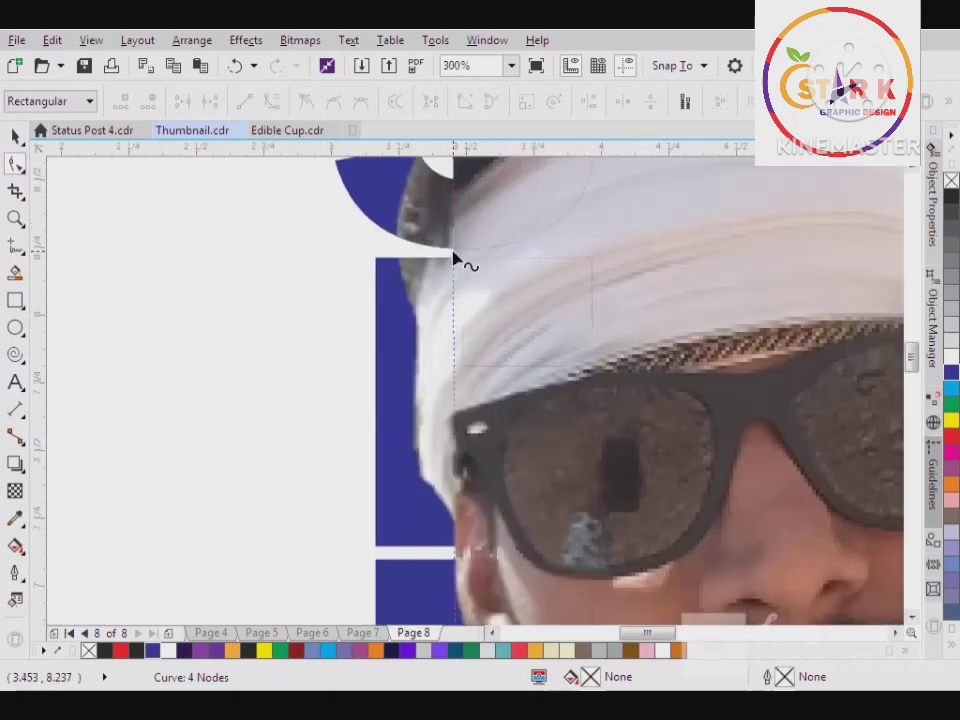
{"action": "double_click", "coordinate": [453, 250]}
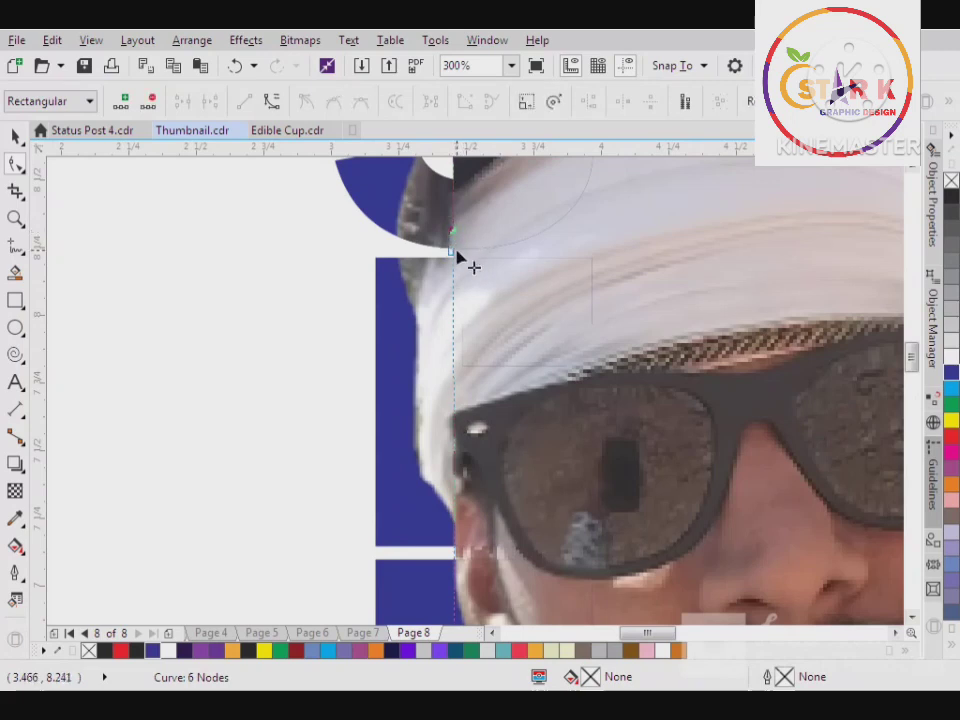
{"action": "left_click_drag", "start_coordinate": [457, 258], "coordinate": [495, 264]}
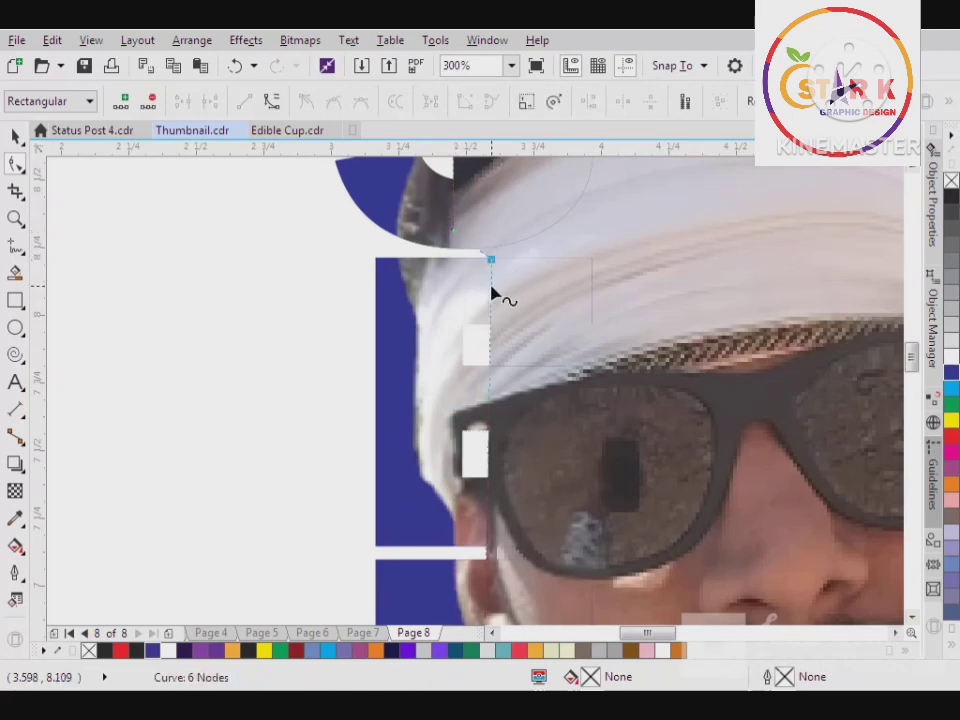
{"action": "key", "text": "ctrl+z"}
{"action": "double_click", "coordinate": [452, 272]}
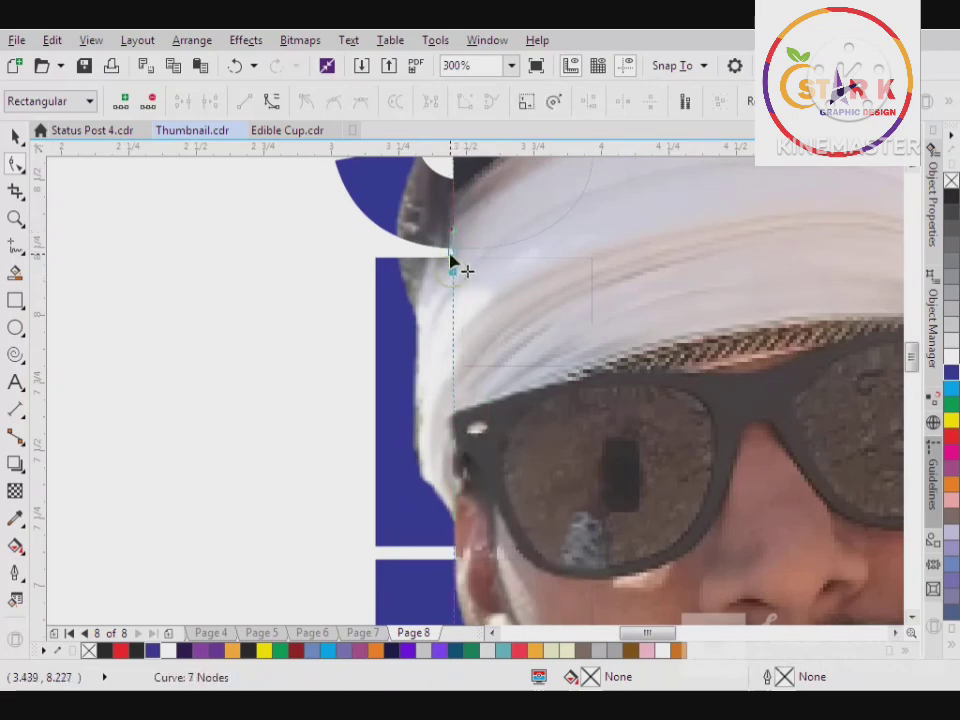
{"action": "left_click_drag", "start_coordinate": [454, 253], "coordinate": [489, 265]}
{"action": "scroll", "coordinate": [311, 208], "scroll_direction": "down", "scroll_amount": 2}
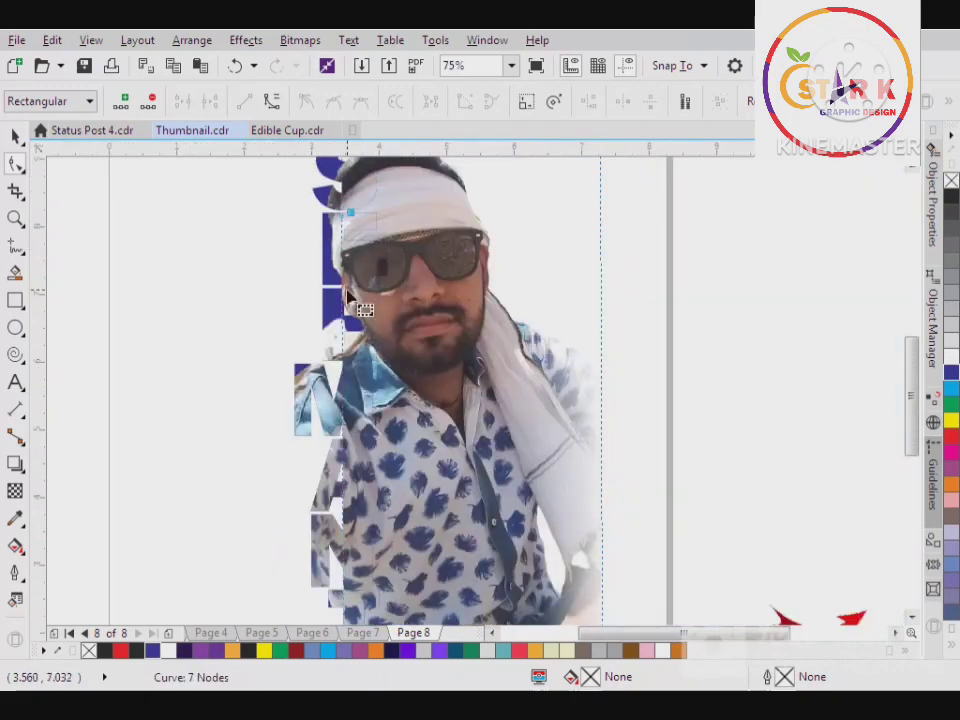
{"action": "scroll", "coordinate": [350, 290], "scroll_direction": "up", "scroll_amount": 2}
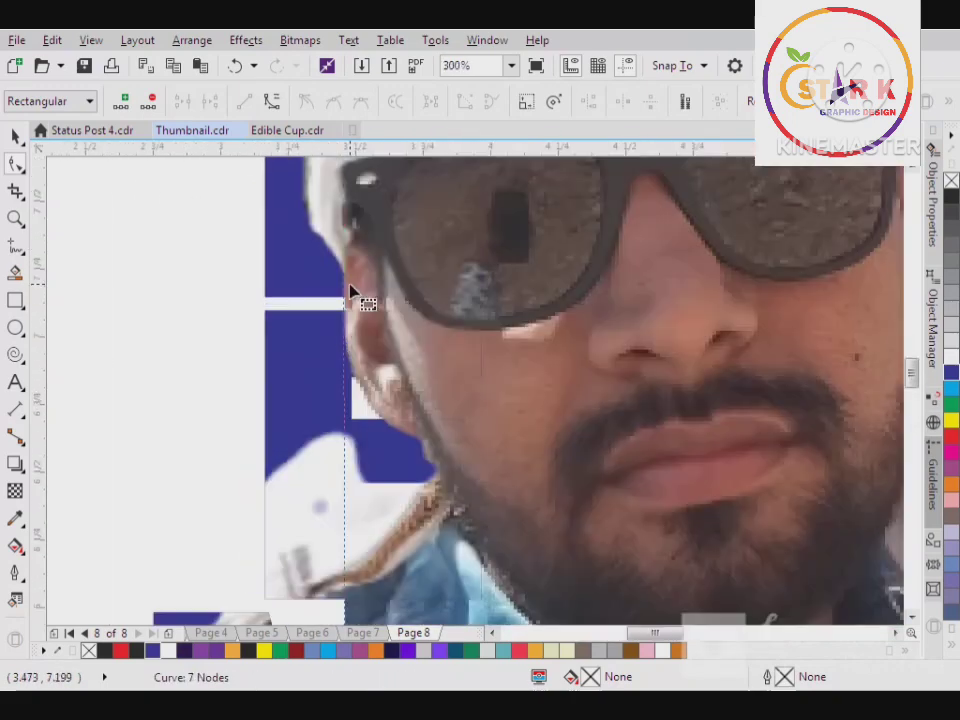
{"action": "left_click", "coordinate": [15, 138]}
{"action": "scroll", "coordinate": [367, 313], "scroll_direction": "down", "scroll_amount": 2}
Tighten the clipped text's letter spacing so the last letter ends level with the photo's bottom edge
{"action": "left_click", "coordinate": [345, 397]}
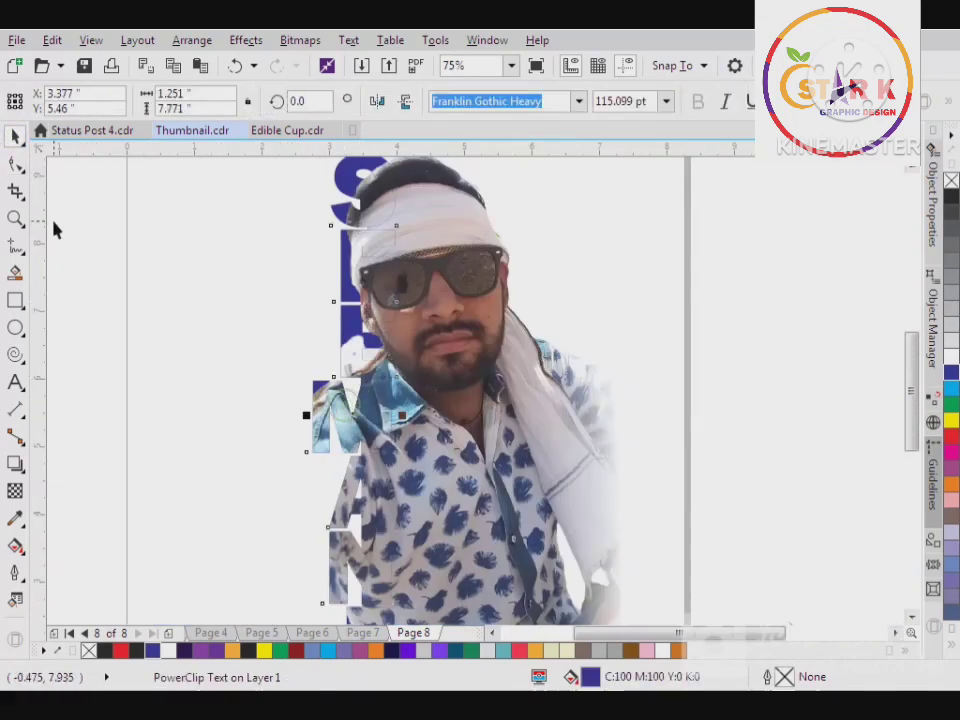
{"action": "scroll", "coordinate": [259, 263], "scroll_direction": "down", "scroll_amount": 1}
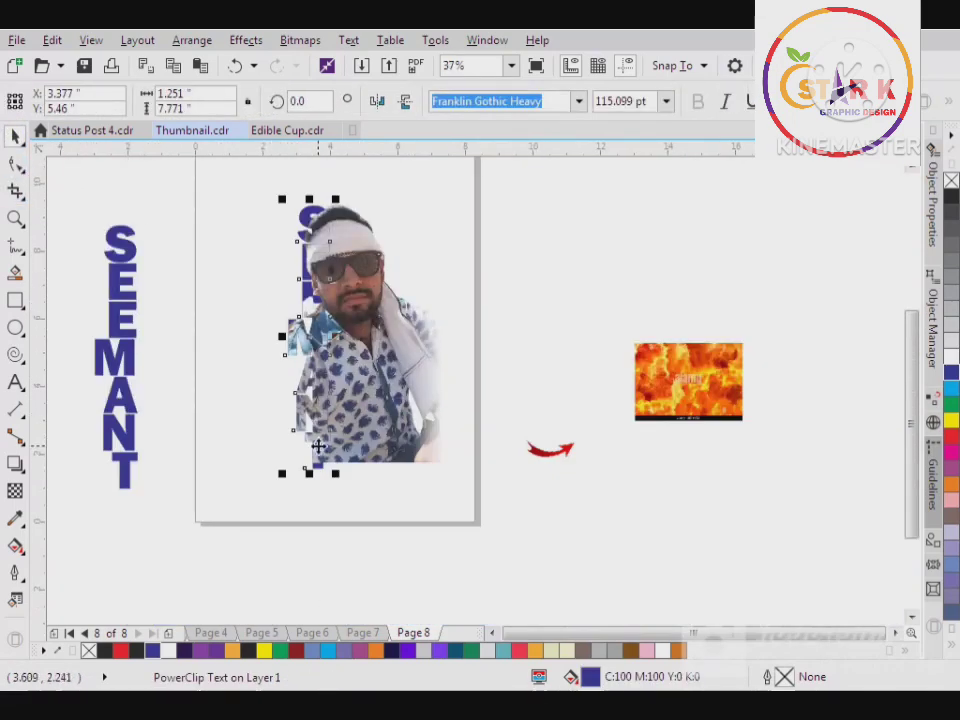
{"action": "scroll", "coordinate": [318, 447], "scroll_direction": "up", "scroll_amount": 2}
{"action": "left_click", "coordinate": [345, 488]}
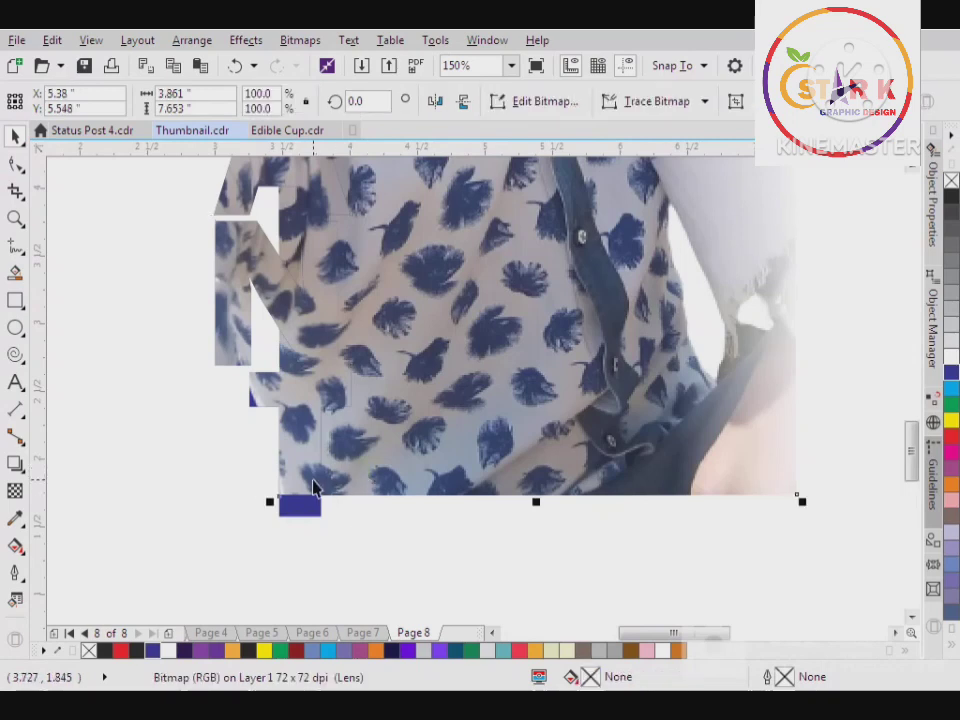
{"action": "left_click", "coordinate": [303, 519]}
{"action": "left_click", "coordinate": [15, 163]}
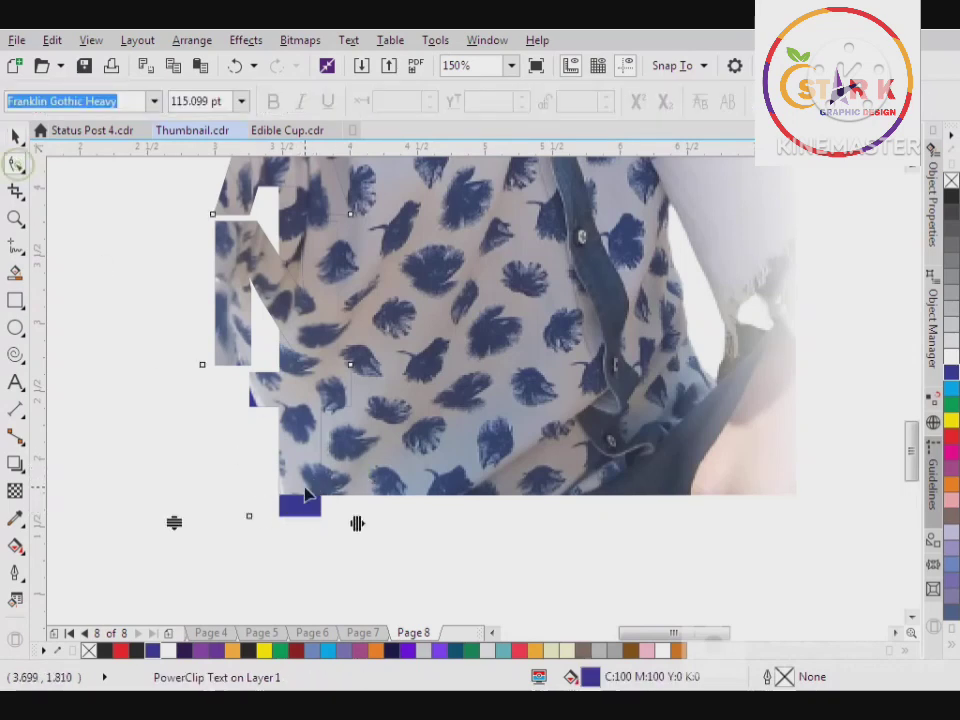
{"action": "left_click_drag", "start_coordinate": [176, 522], "coordinate": [176, 505]}
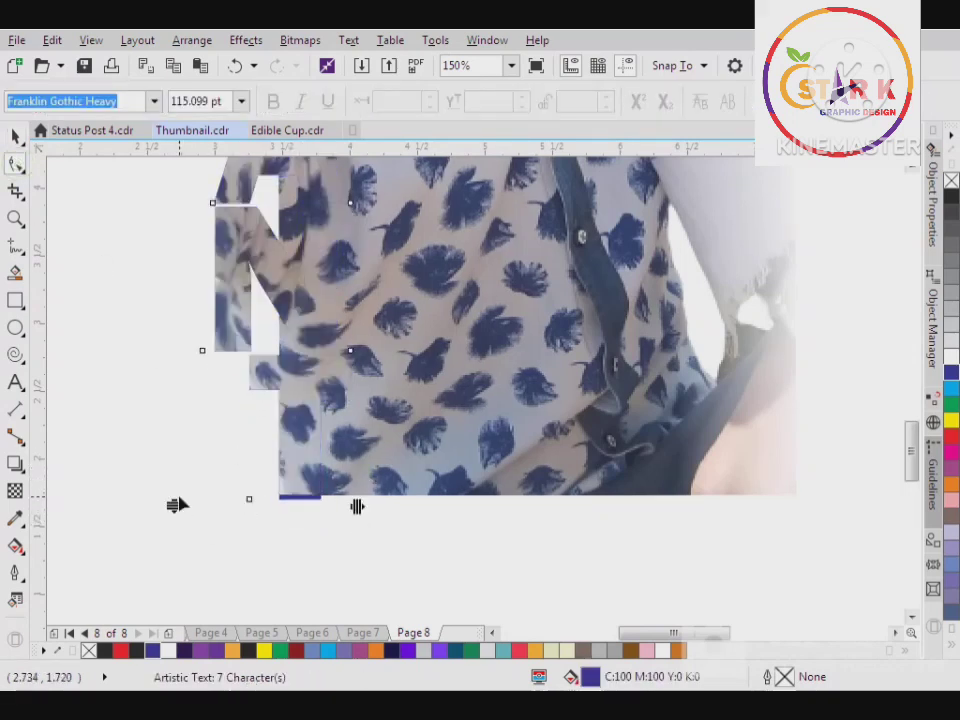
{"action": "scroll", "coordinate": [190, 473], "scroll_direction": "down", "scroll_amount": 2}
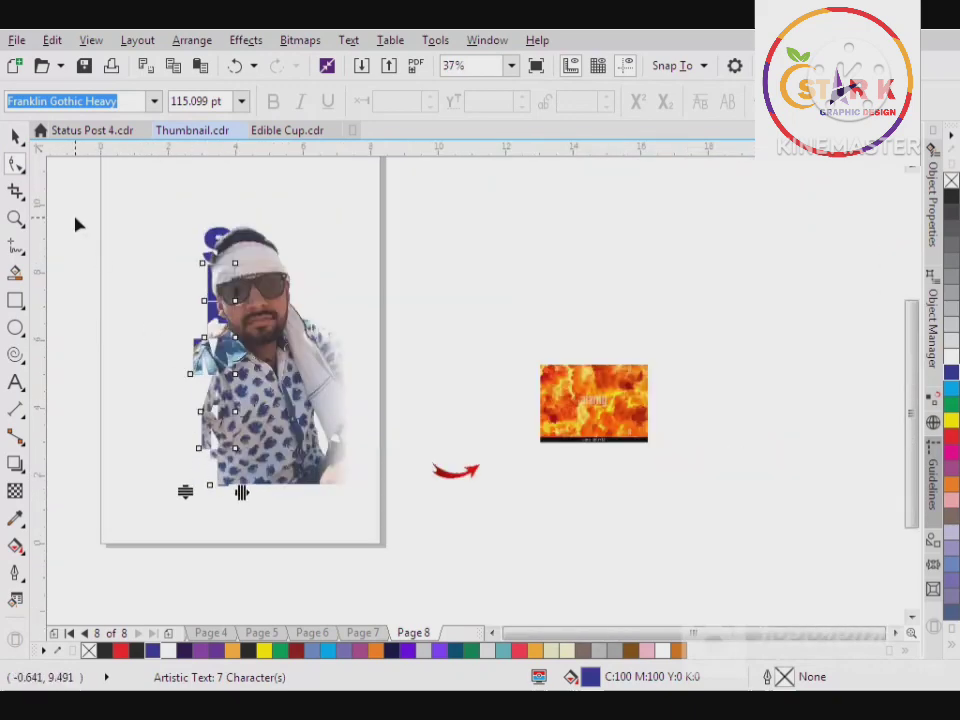
{"action": "left_click", "coordinate": [15, 136]}
Move the lower part of the photo's left crop edge slightly further inward, to about 3.7 inches, and reselect the clipped text
{"action": "scroll", "coordinate": [231, 300], "scroll_direction": "up", "scroll_amount": 1}
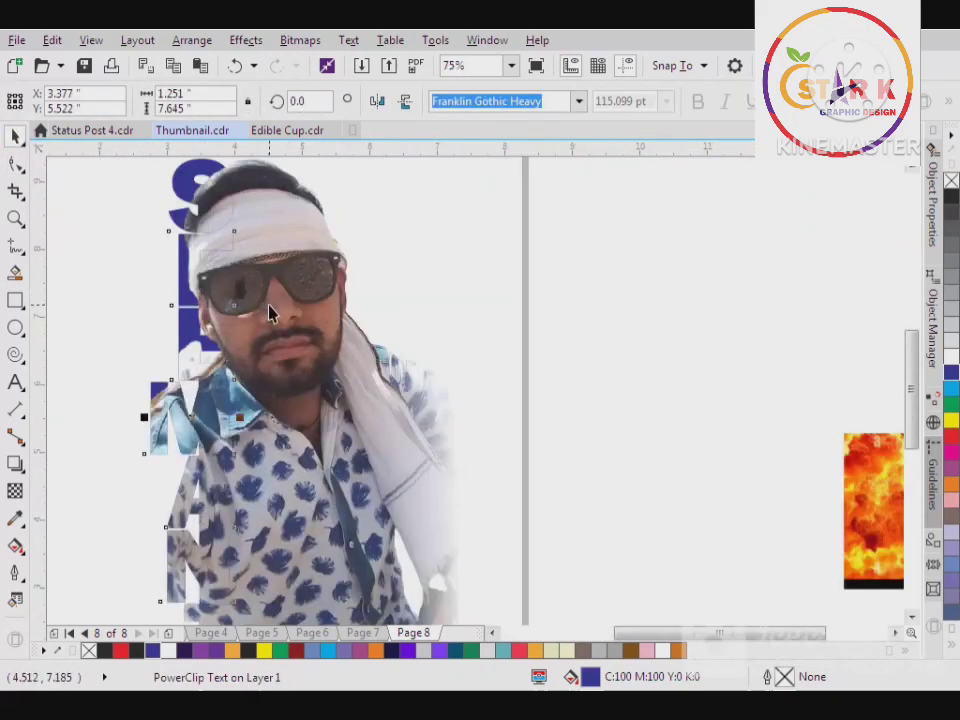
{"action": "left_click", "coordinate": [270, 313]}
{"action": "left_click", "coordinate": [15, 164]}
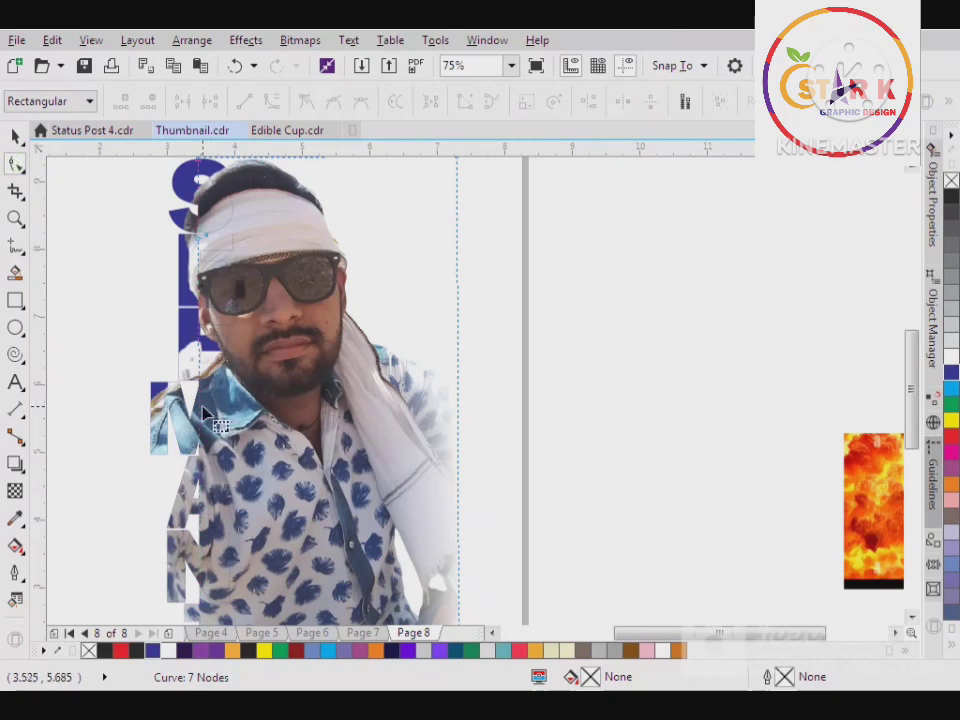
{"action": "mouse_move", "coordinate": [201, 407]}
{"action": "left_mouse_down"}
{"action": "mouse_move", "coordinate": [238, 414]}
{"action": "mouse_move", "coordinate": [213, 407]}
{"action": "left_mouse_up"}
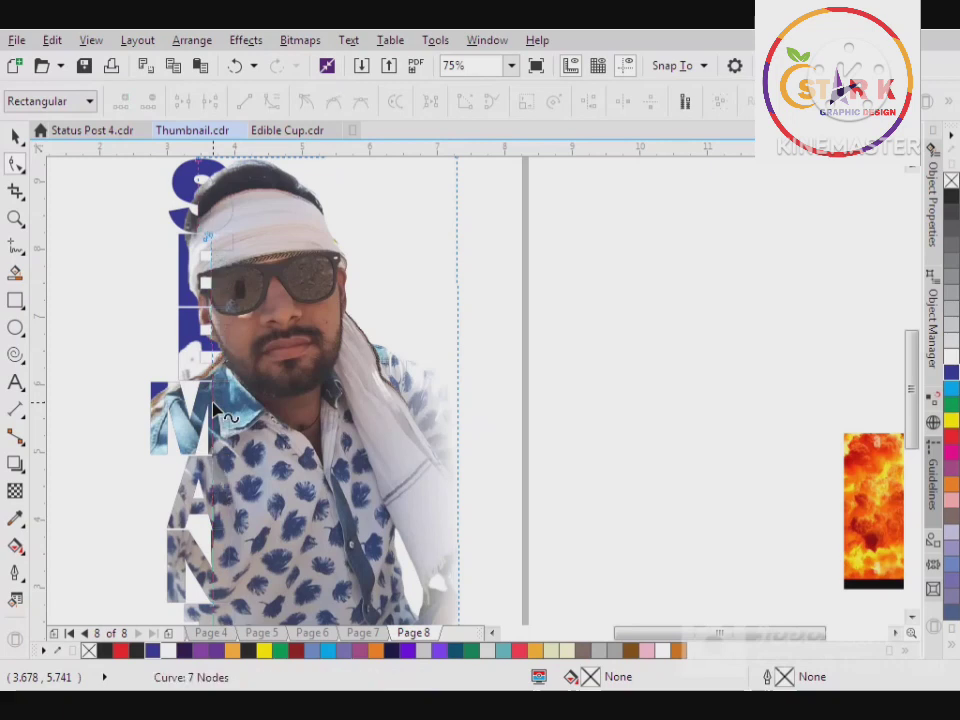
{"action": "left_click", "coordinate": [15, 136]}
{"action": "left_click", "coordinate": [188, 262]}
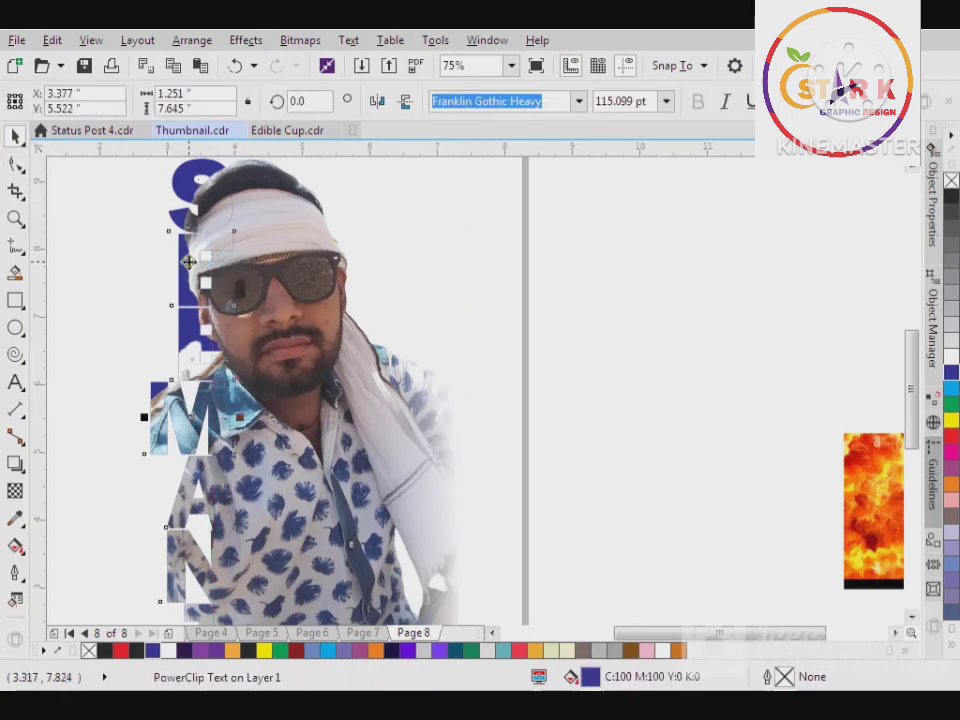
Give the clipped text a white 2.0 pt outline with rounded corners, round line caps and the outline behind the fill
{"action": "right_click", "coordinate": [950, 358]}
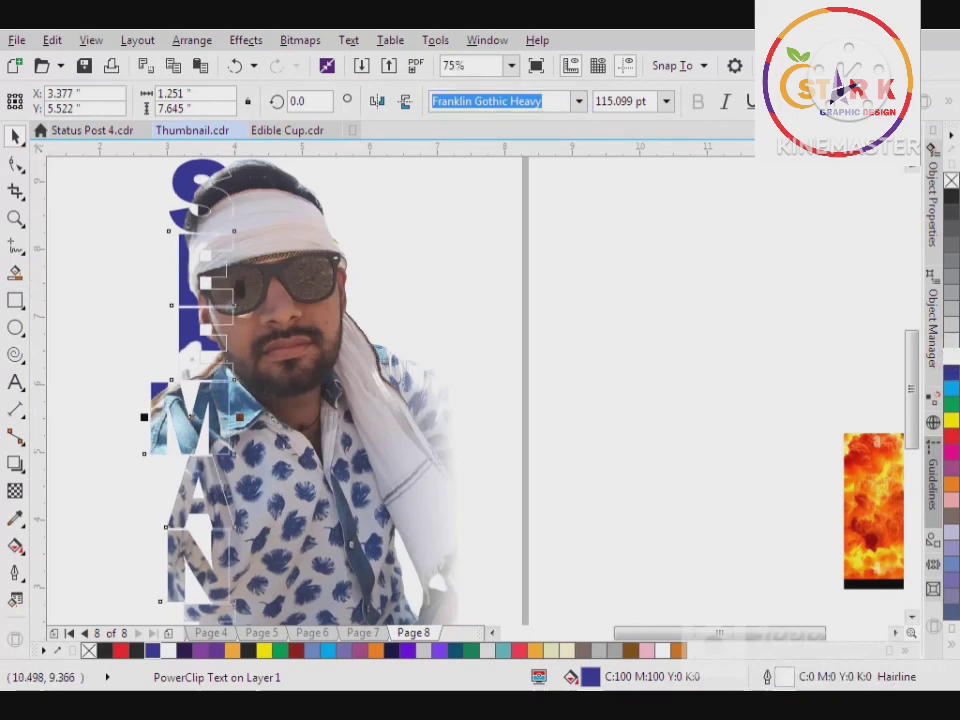
{"action": "double_click", "coordinate": [785, 678]}
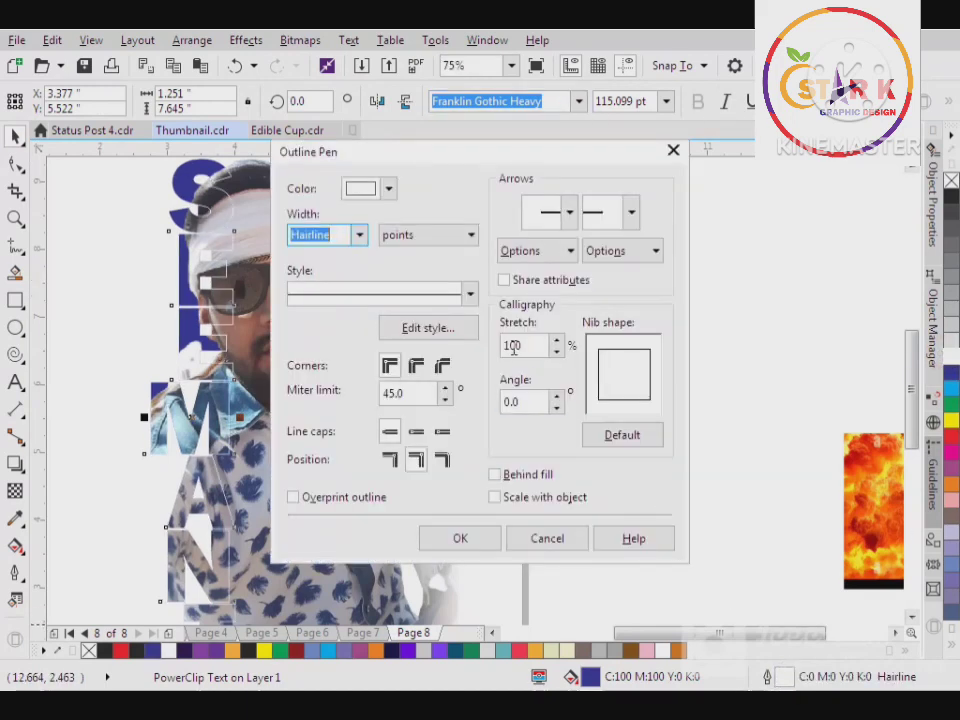
{"action": "left_click", "coordinate": [360, 235]}
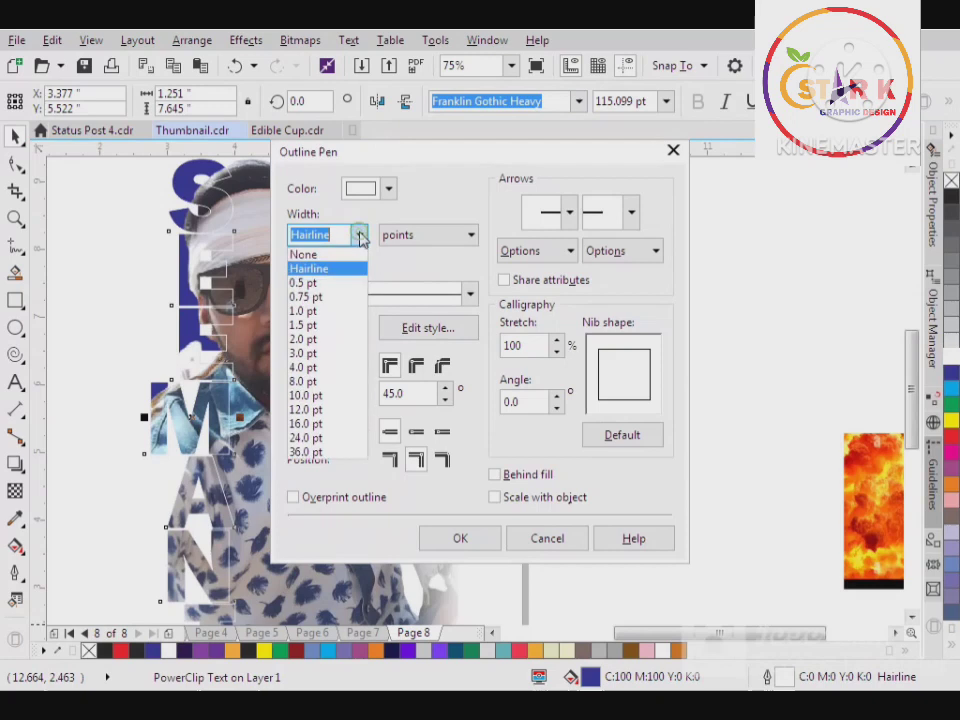
{"action": "left_click", "coordinate": [344, 342]}
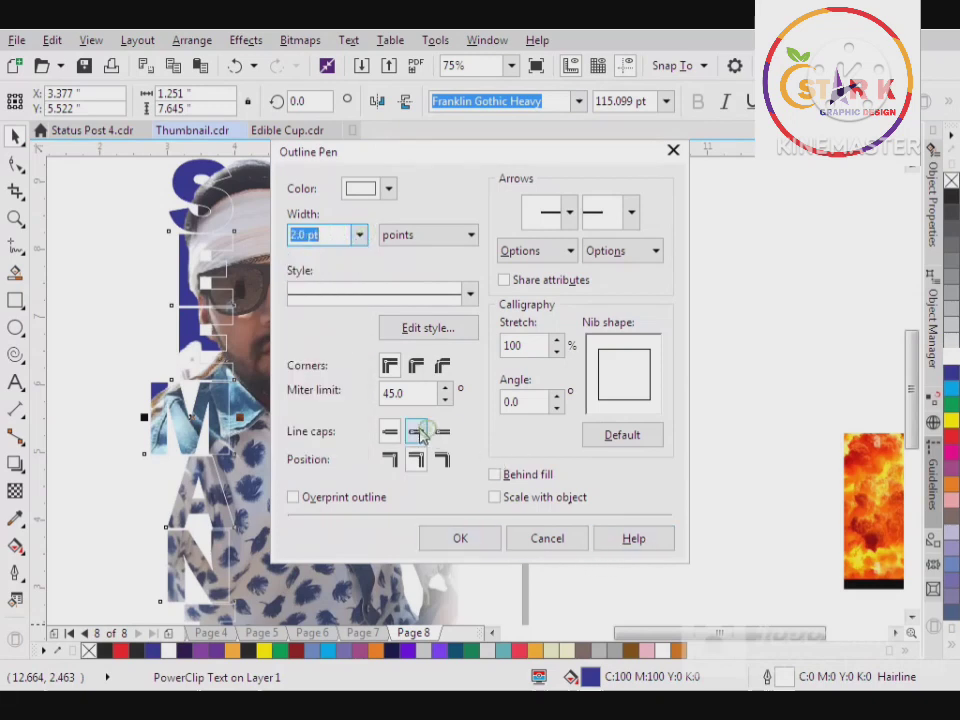
{"action": "left_click", "coordinate": [416, 432]}
{"action": "left_click", "coordinate": [416, 365]}
{"action": "left_click", "coordinate": [494, 474]}
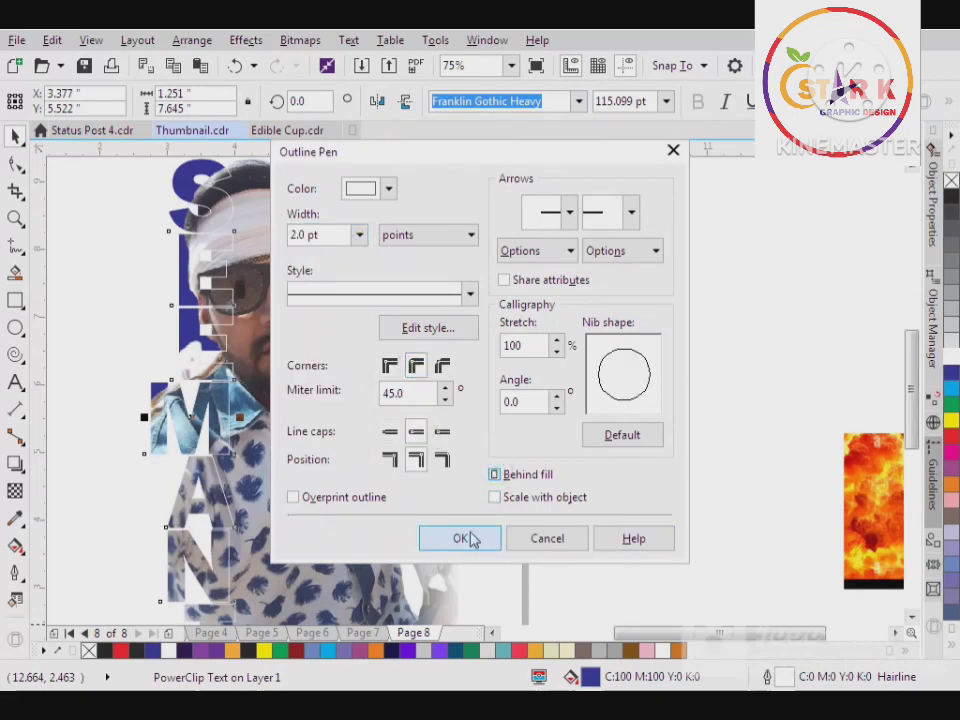
{"action": "left_click", "coordinate": [470, 539]}
{"action": "scroll", "coordinate": [502, 410], "scroll_direction": "down", "scroll_amount": 2}
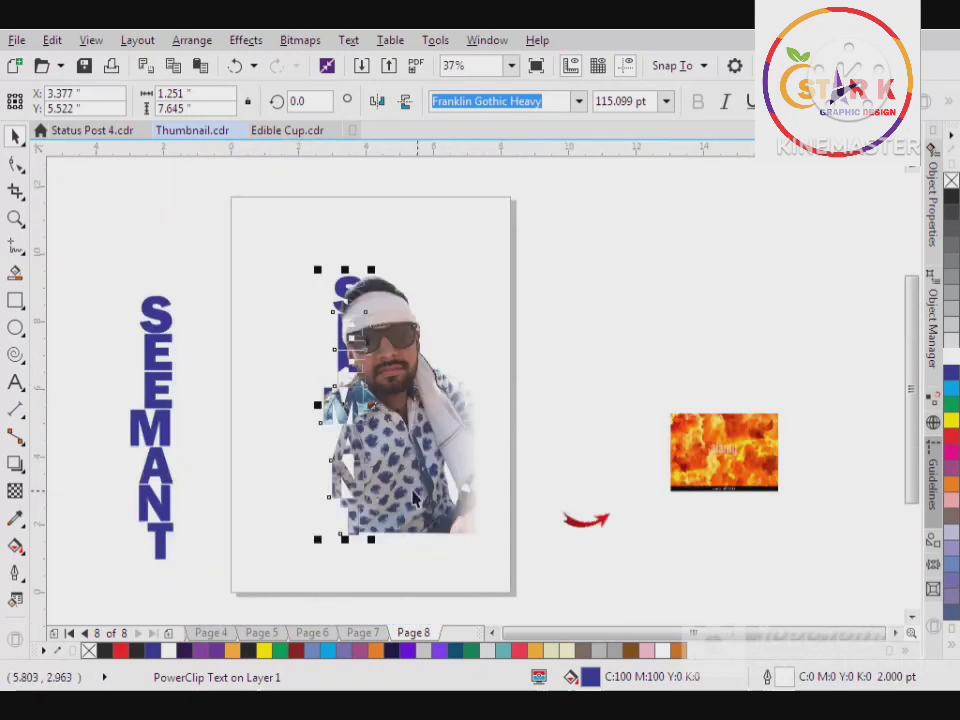
{"action": "scroll", "coordinate": [361, 367], "scroll_direction": "up", "scroll_amount": 2}
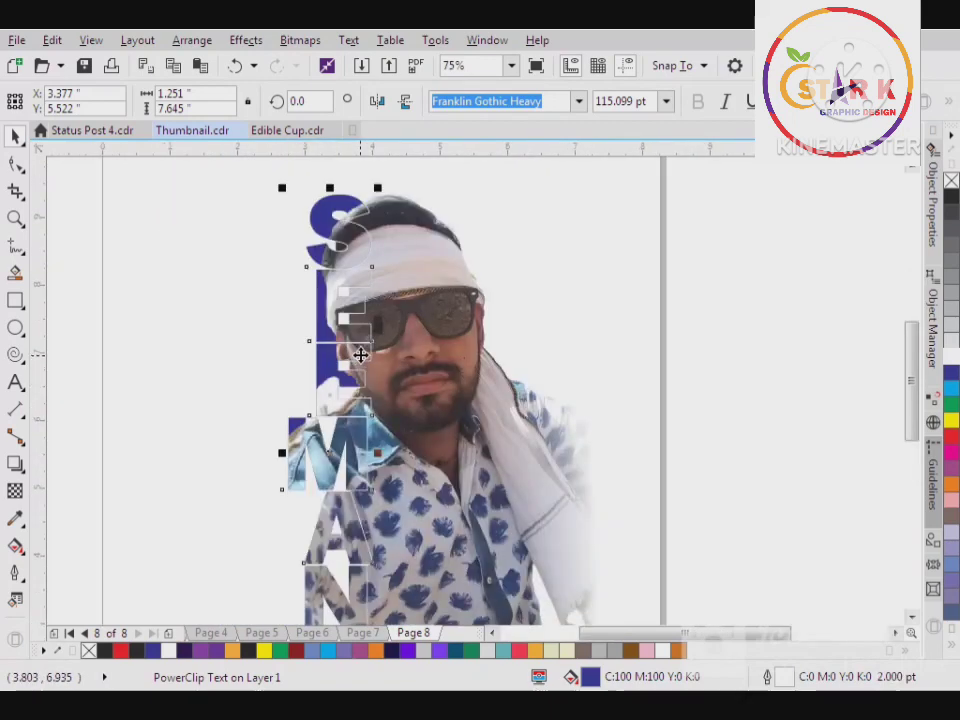
Try red on the clipped text's fill and outline, undo the colour change and deselect the text
{"action": "scroll", "coordinate": [375, 372], "scroll_direction": "down", "scroll_amount": 2}
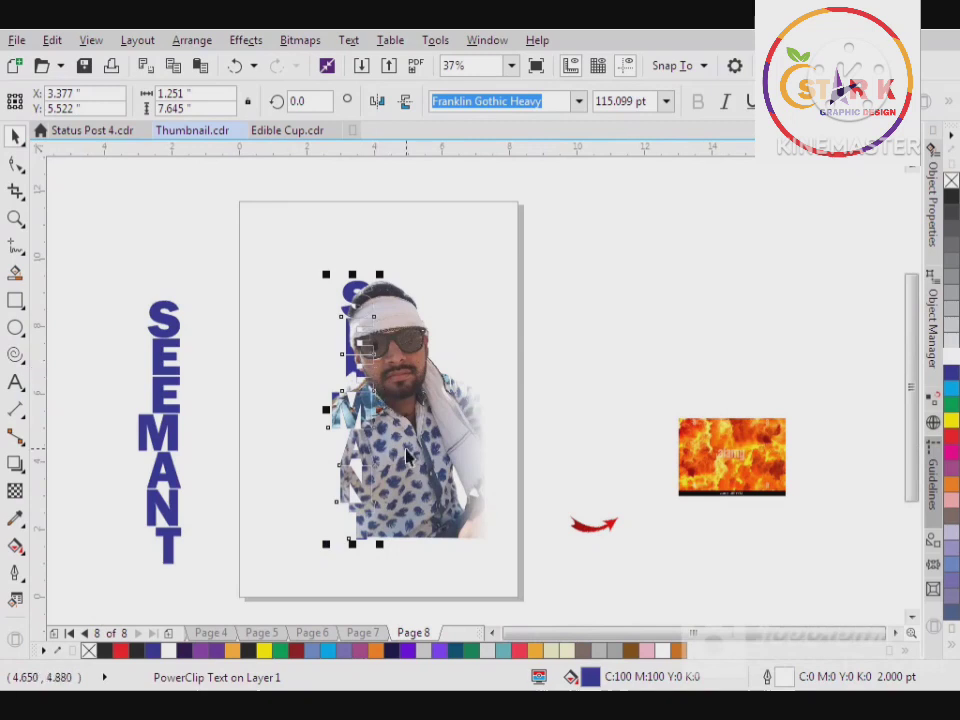
{"action": "right_click", "coordinate": [953, 437]}
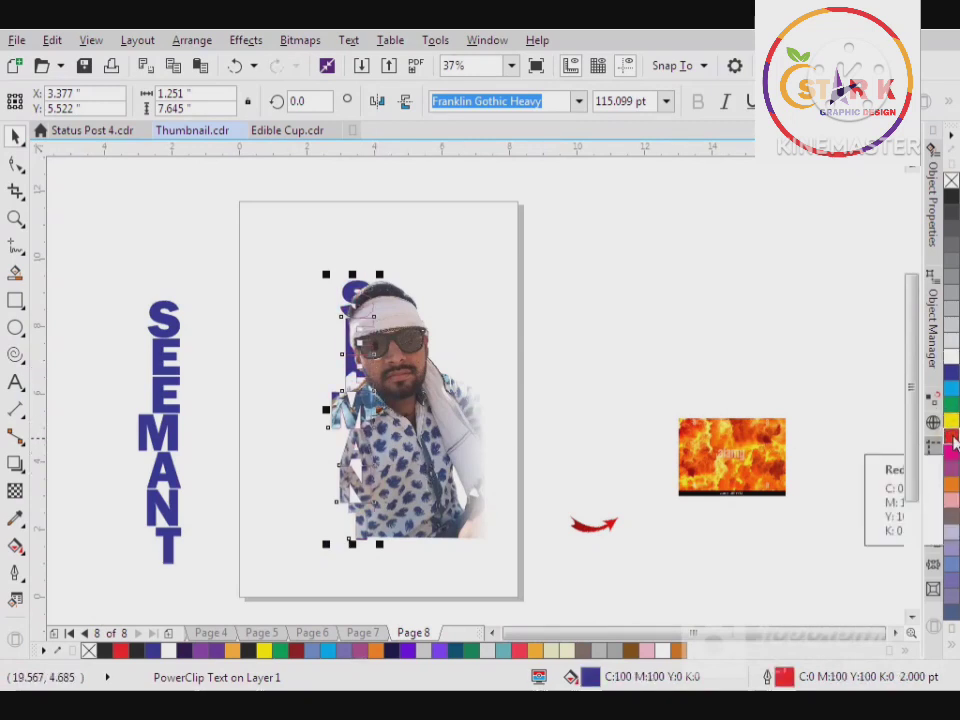
{"action": "key", "text": "ctrl+z"}
{"action": "left_click", "coordinate": [515, 341]}
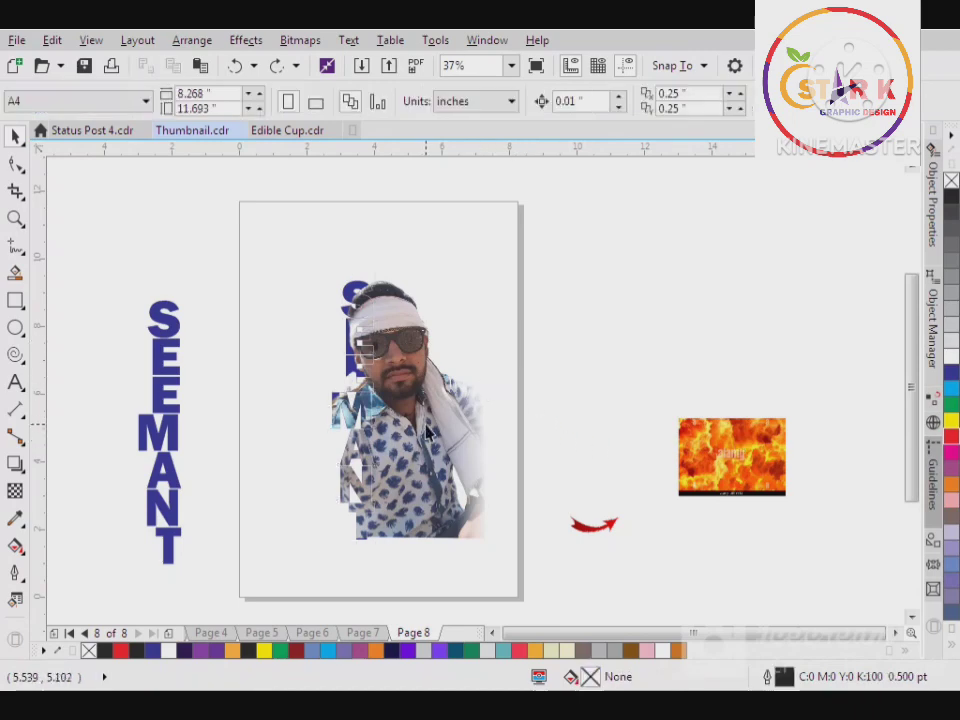
Draw a rectangle about 1.7 by 1.5 inches over the sunglasses lens farther from the letters and fill it yellow without an outline
{"action": "scroll", "coordinate": [403, 460], "scroll_direction": "up", "scroll_amount": 2}
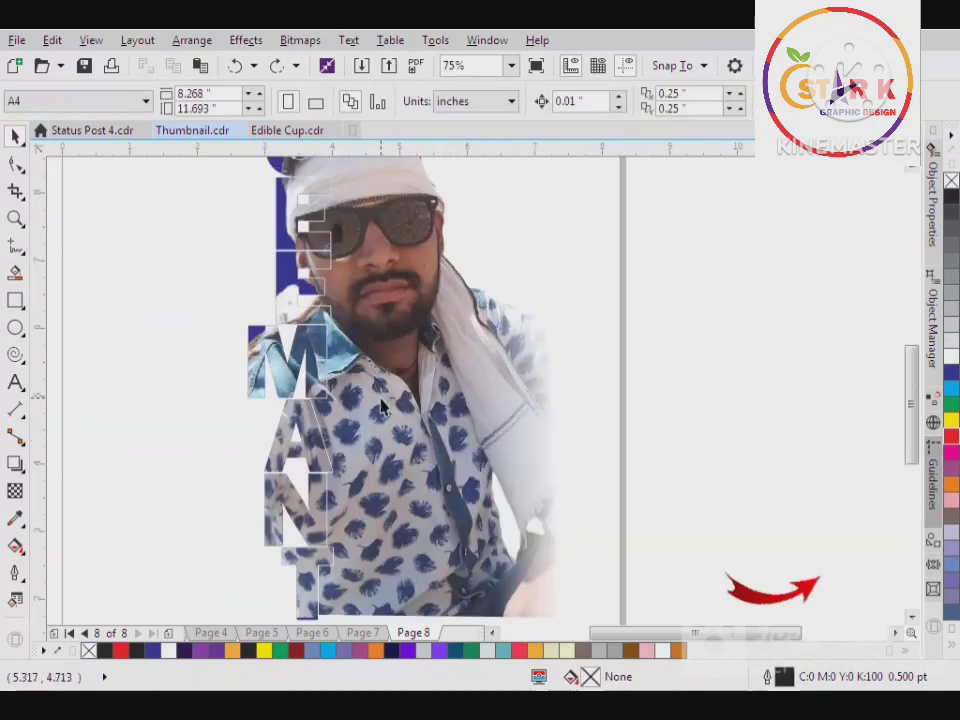
{"action": "left_click", "coordinate": [19, 307]}
{"action": "scroll", "coordinate": [262, 385], "scroll_direction": "down", "scroll_amount": 1}
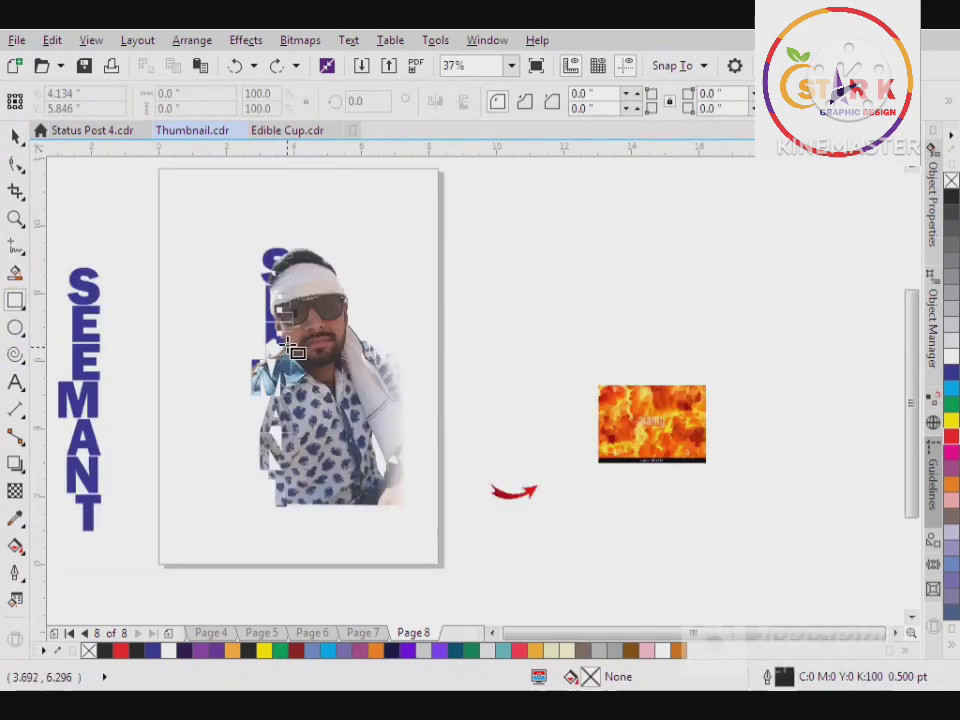
{"action": "scroll", "coordinate": [318, 334], "scroll_direction": "up", "scroll_amount": 1}
{"action": "left_click_drag", "start_coordinate": [315, 242], "coordinate": [431, 345]}
{"action": "left_click", "coordinate": [949, 424]}
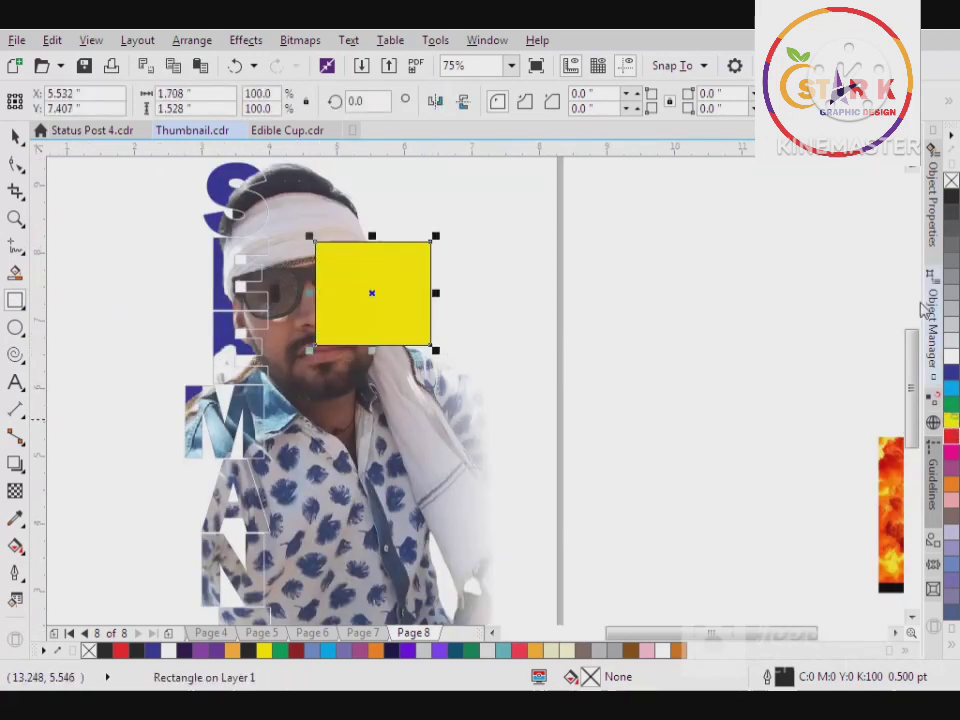
Give the yellow rectangle a uniform transparency of 68, shrink it to about 1.13 by 0.93 inches and centre it on the lens
{"action": "left_click", "coordinate": [14, 494]}
{"action": "left_click_drag", "start_coordinate": [360, 375], "coordinate": [362, 375]}
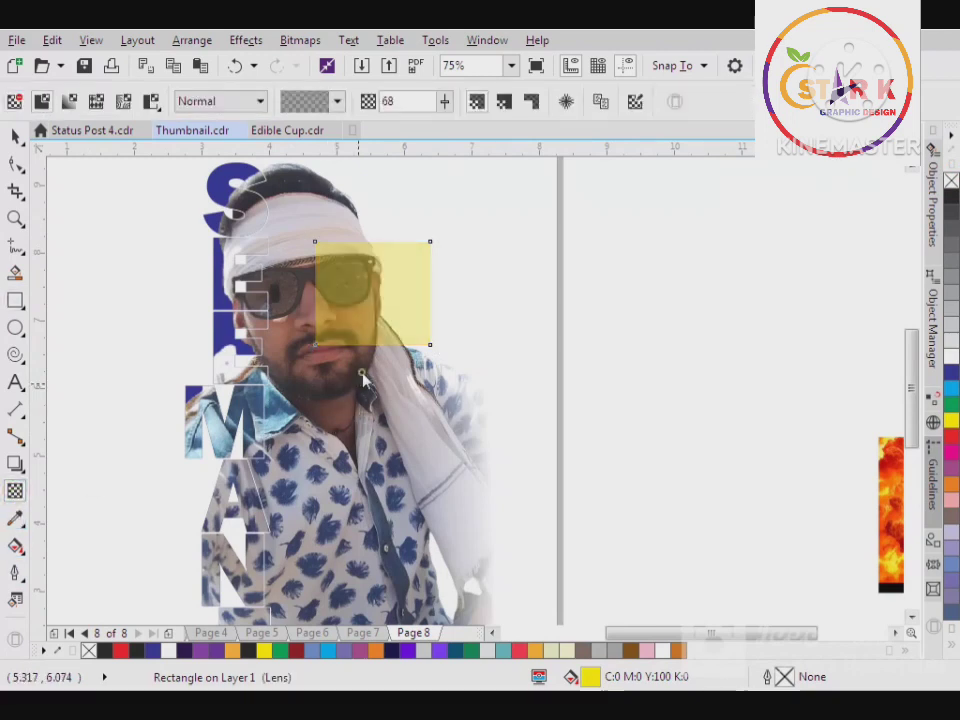
{"action": "left_click", "coordinate": [15, 136]}
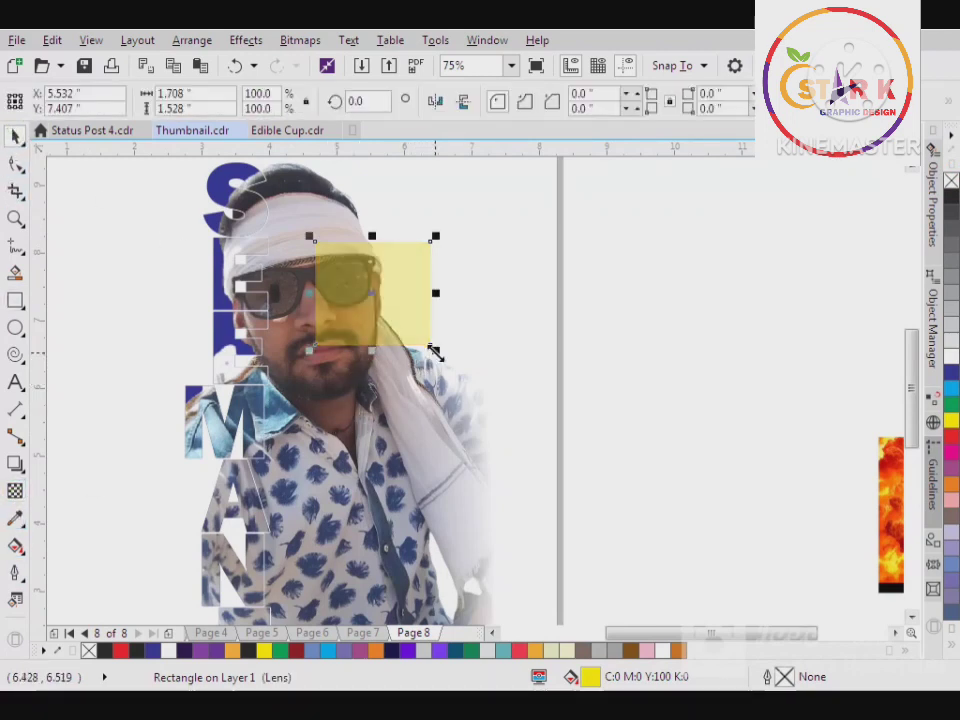
{"action": "left_click_drag", "start_coordinate": [435, 352], "coordinate": [398, 316]}
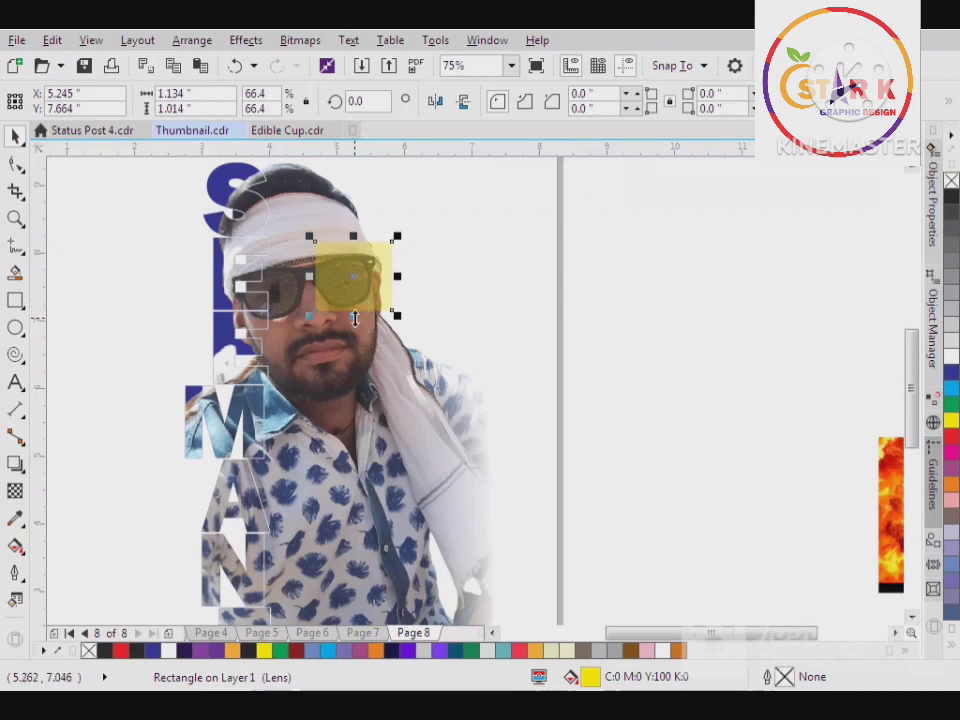
{"action": "left_click_drag", "start_coordinate": [354, 318], "coordinate": [354, 302]}
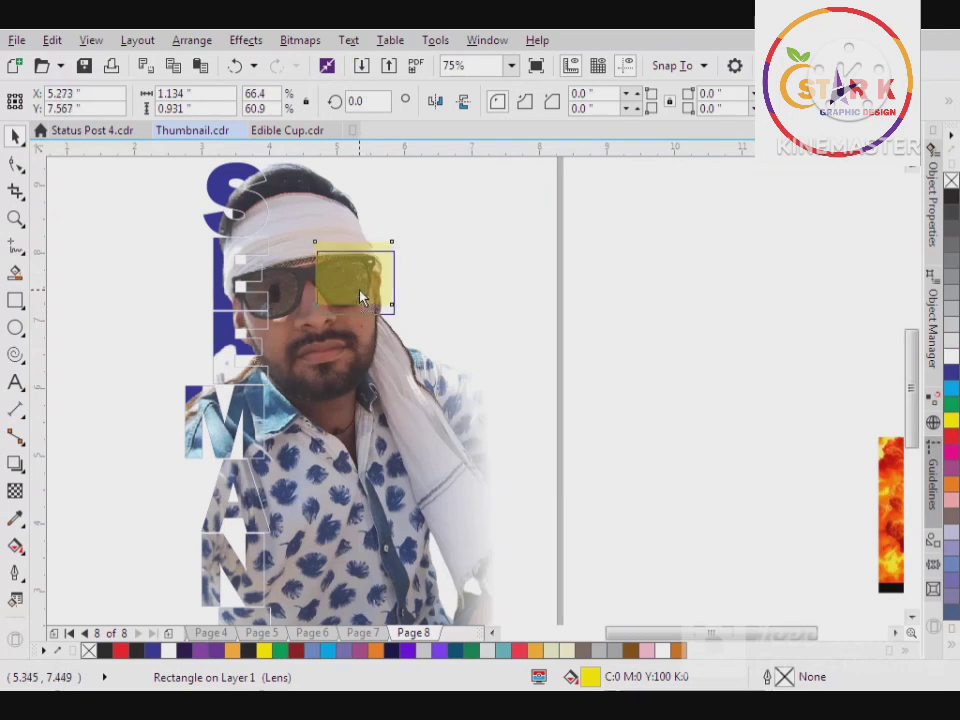
Draw a horizontal line about 2.5 inches long outward from the yellow rectangle, away from the face
{"action": "left_click", "coordinate": [16, 384]}
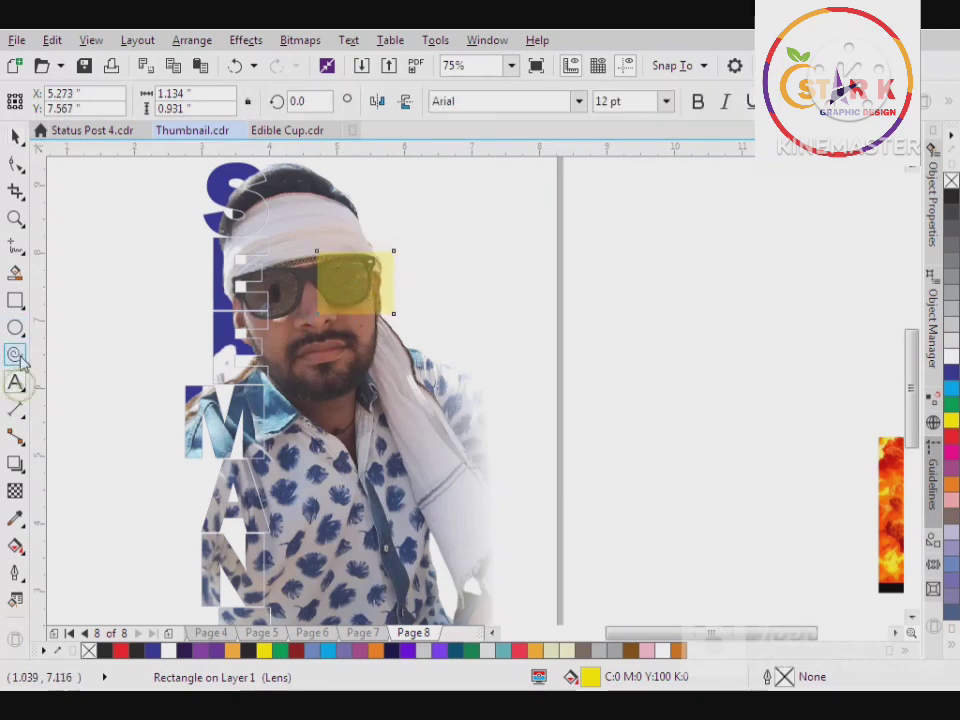
{"action": "left_click", "coordinate": [16, 248]}
{"action": "left_click", "coordinate": [375, 288]}
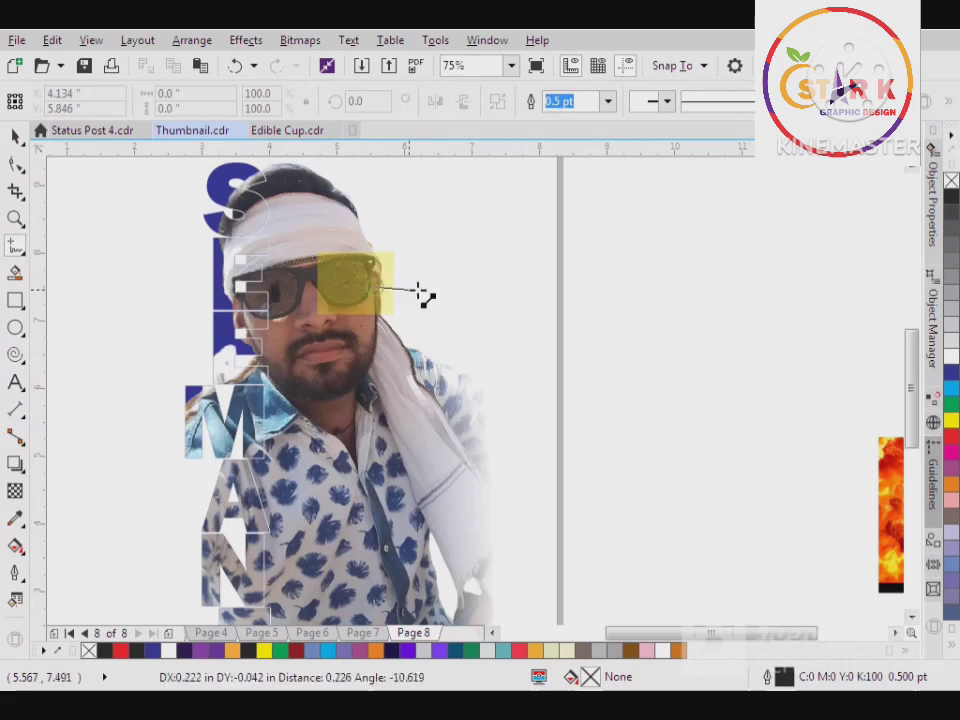
{"action": "left_click", "coordinate": [548, 290]}
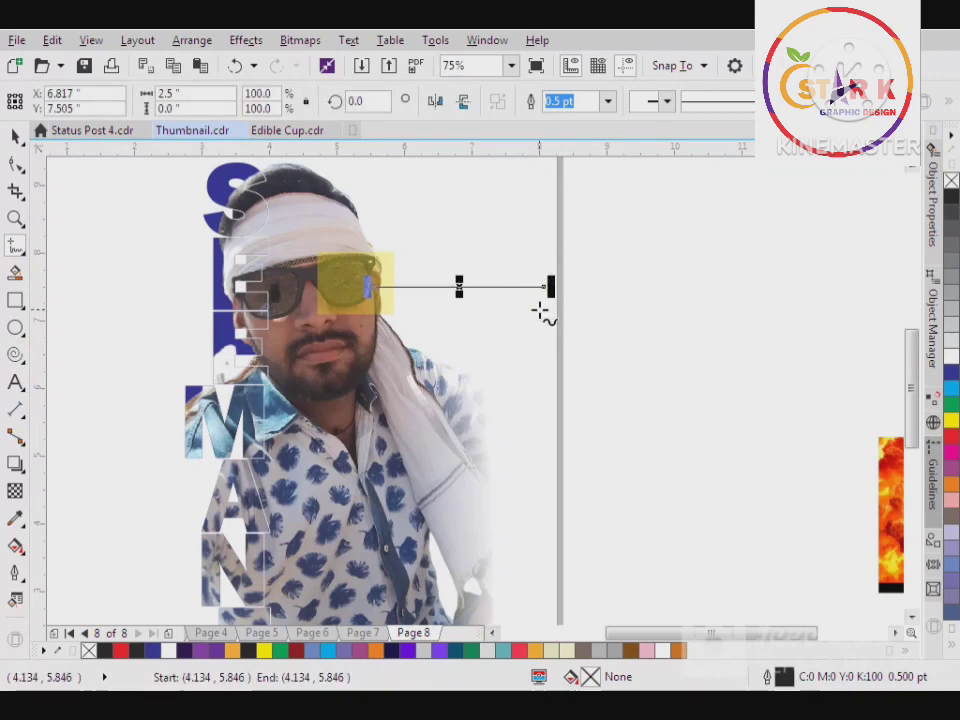
{"action": "left_click", "coordinate": [15, 135]}
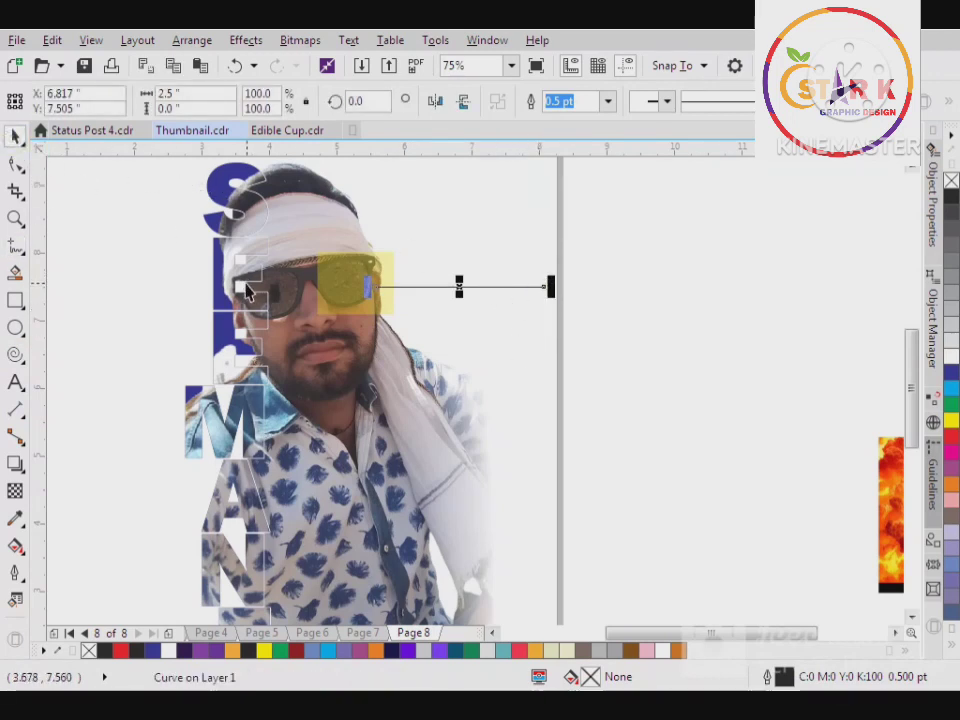
Duplicate the horizontal line, rotate the copy 90 degrees and place it hanging down from the line's outer end
{"action": "key", "text": "ctrl+d"}
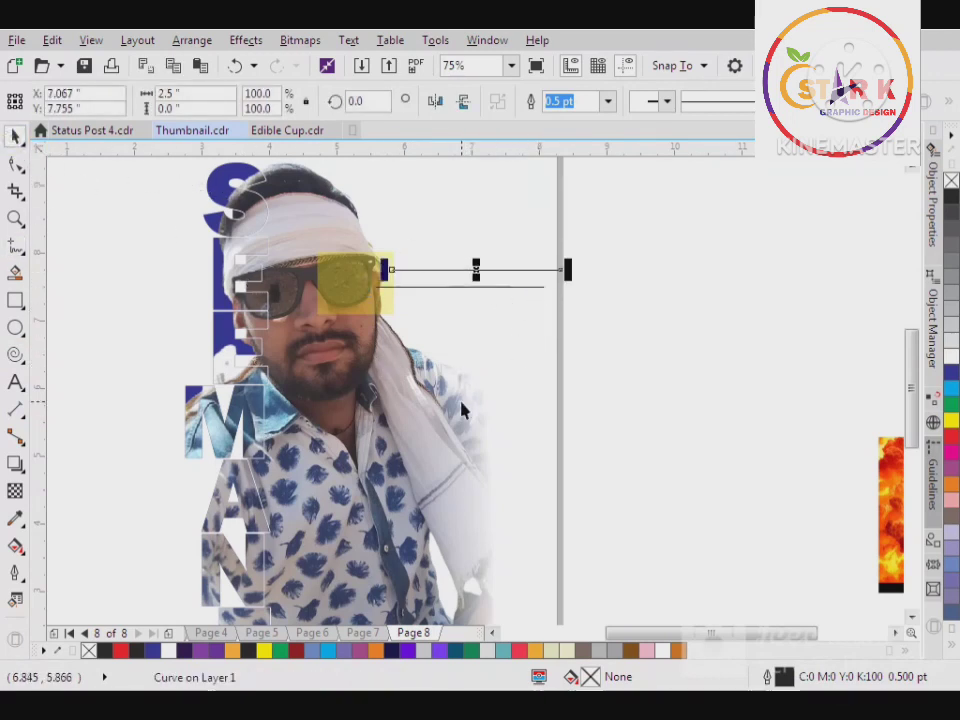
{"action": "double_click", "coordinate": [381, 101]}
{"action": "type", "text": "90"}
{"action": "key", "text": "Return"}
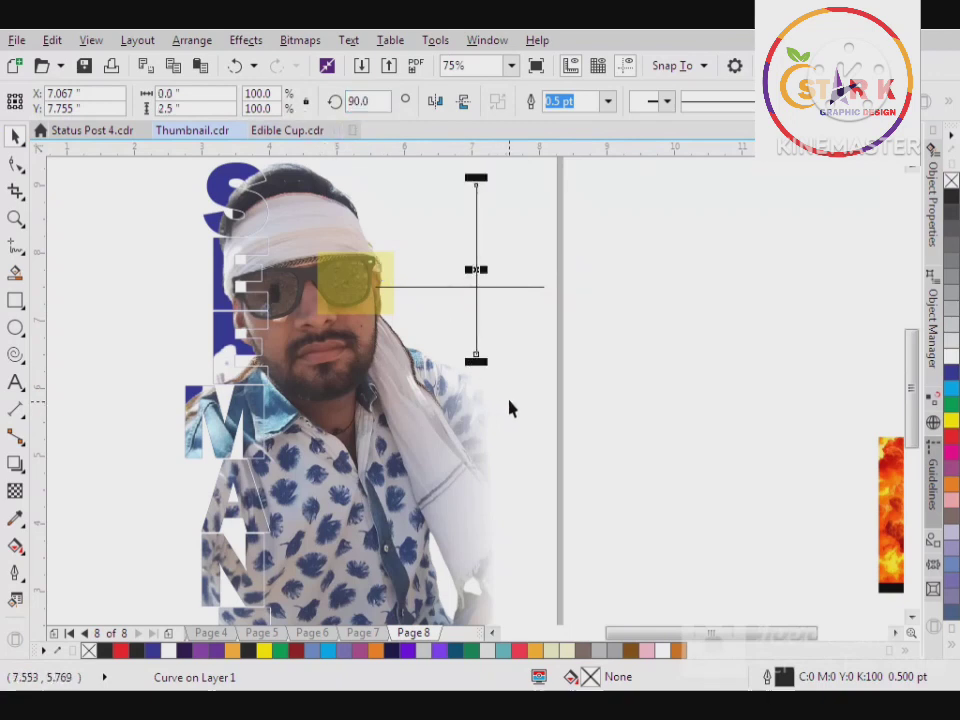
{"action": "left_click_drag", "start_coordinate": [476, 271], "coordinate": [548, 380]}
{"action": "left_click", "coordinate": [471, 287], "text": "shift"}
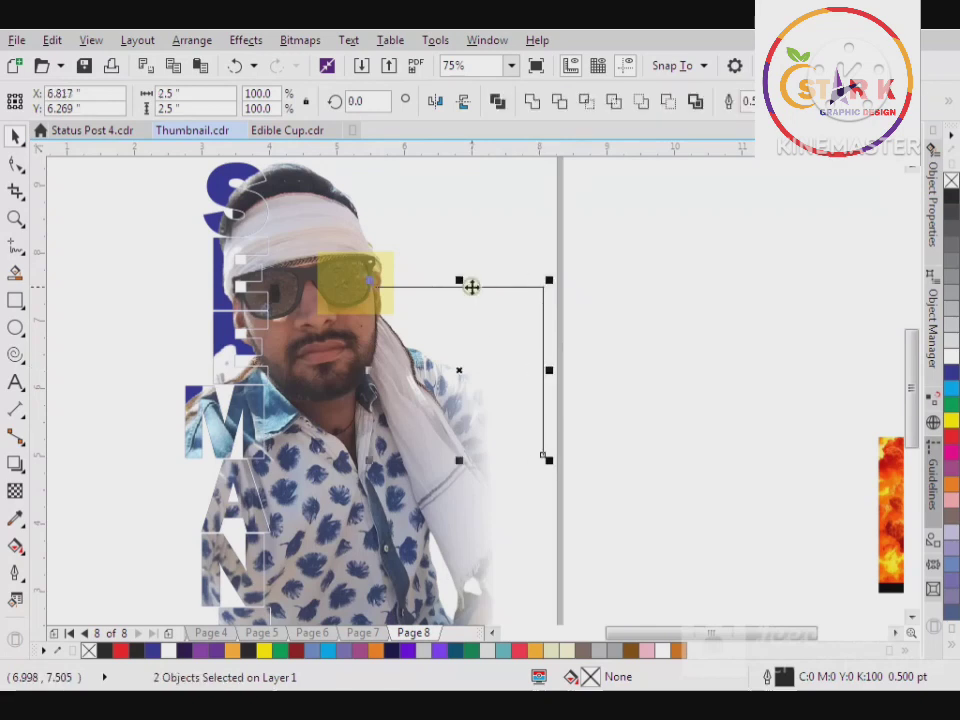
{"action": "left_click", "coordinate": [634, 341]}
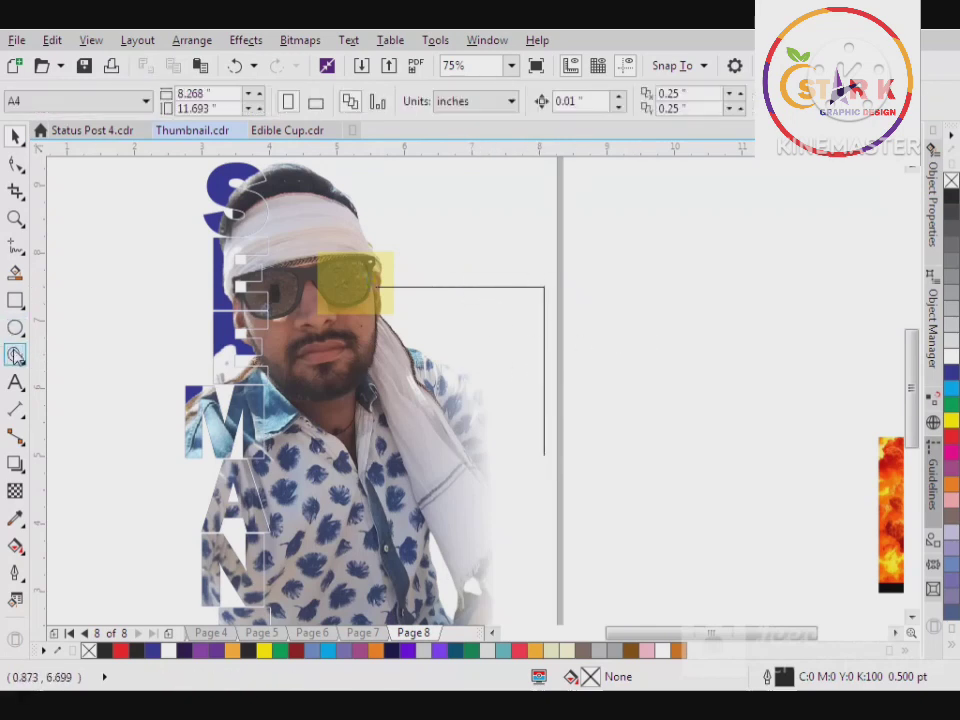
Add the person's surname in capitals as artistic text below the vertical line, in the font Franklin Gothic Heavy
{"action": "left_click", "coordinate": [15, 385]}
{"action": "left_click", "coordinate": [521, 500]}
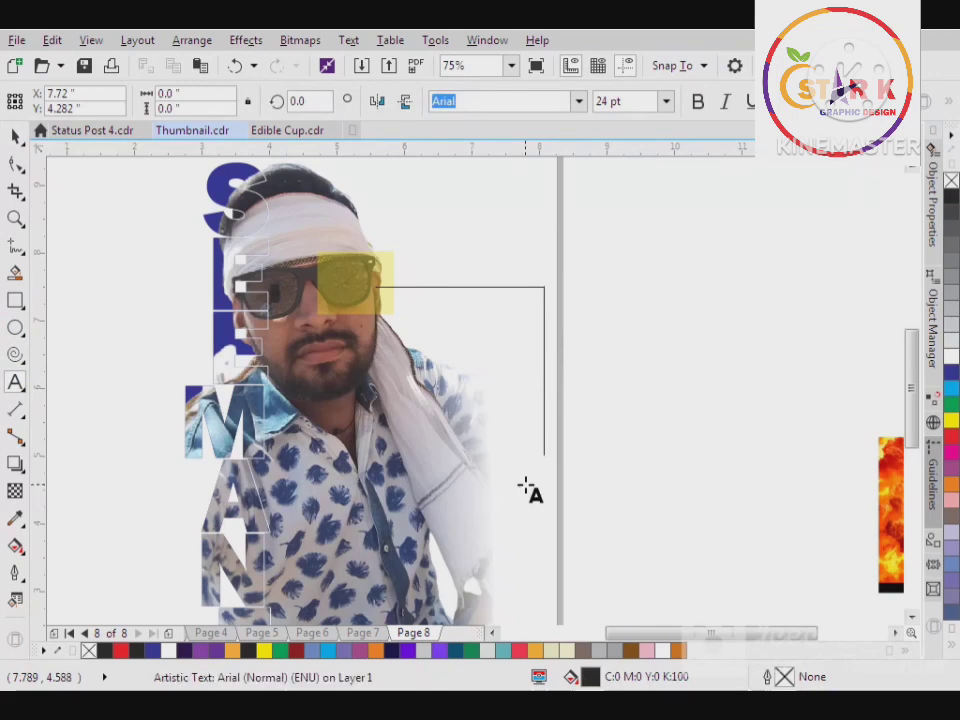
{"action": "type", "text": "FAREEK"}
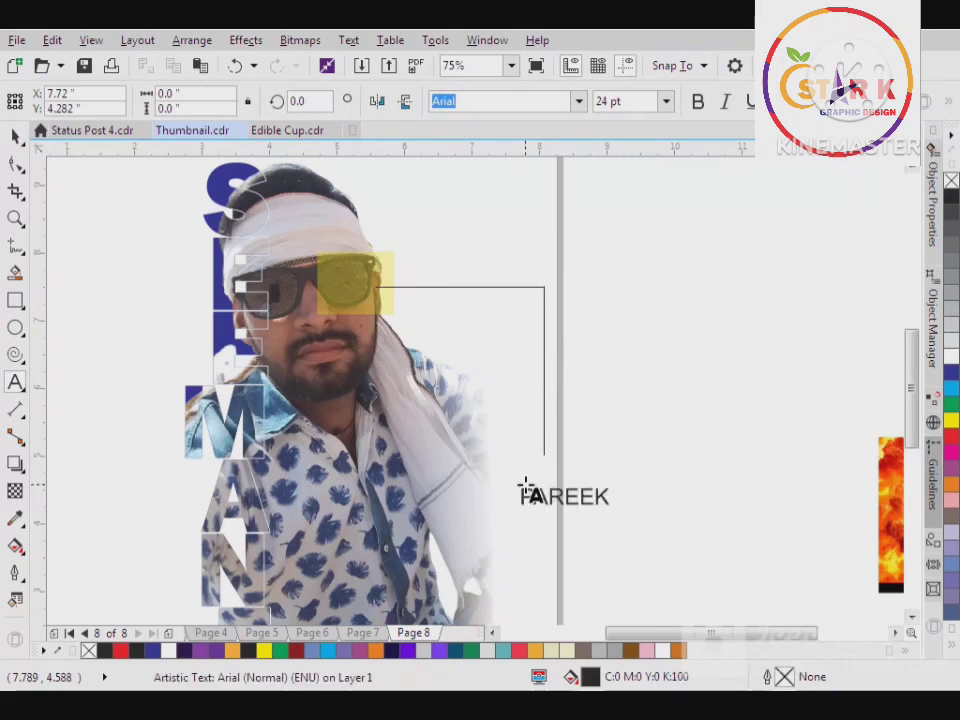
{"action": "left_click", "coordinate": [15, 135]}
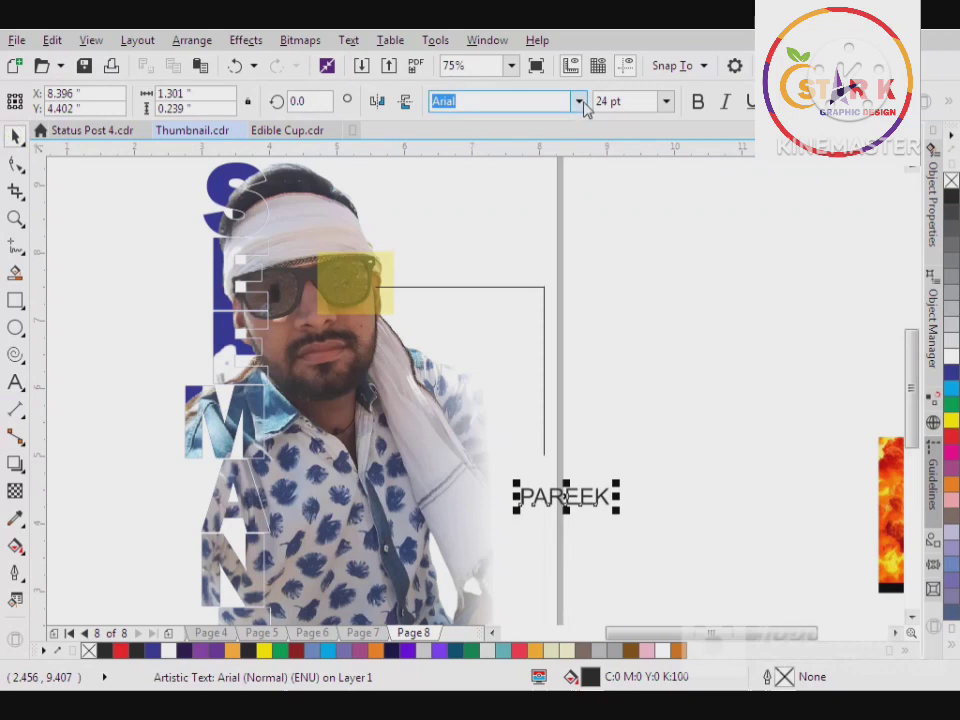
{"action": "left_click", "coordinate": [578, 101]}
{"action": "left_click", "coordinate": [546, 156]}
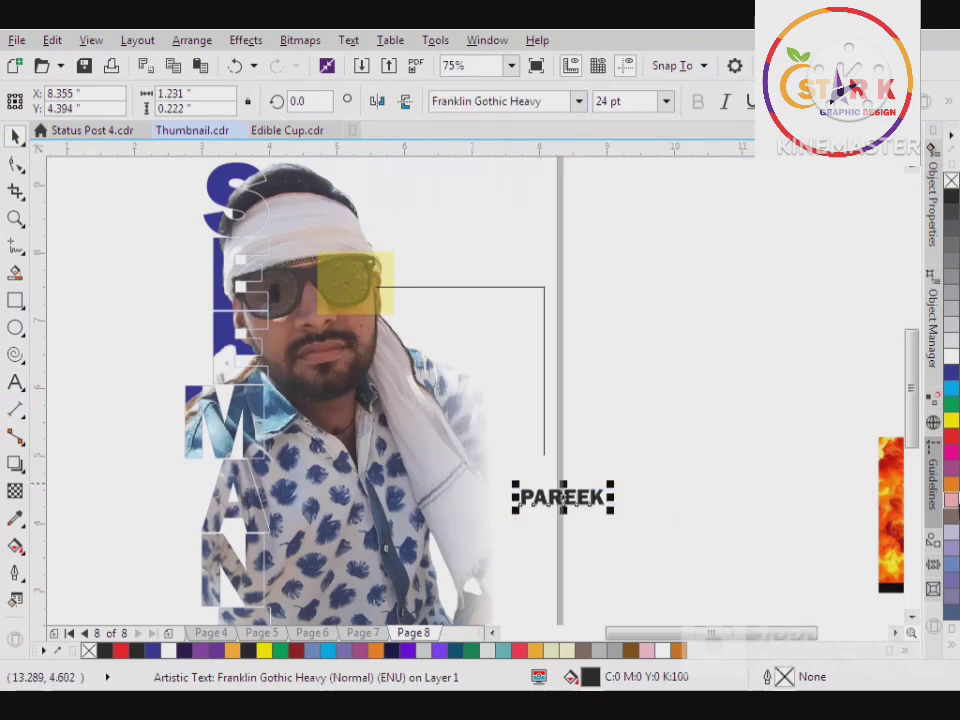
Fill the surname text with blue (C100 M100), enlarge it to about 27 pt and move it just under the vertical line
{"action": "left_click", "coordinate": [952, 421]}
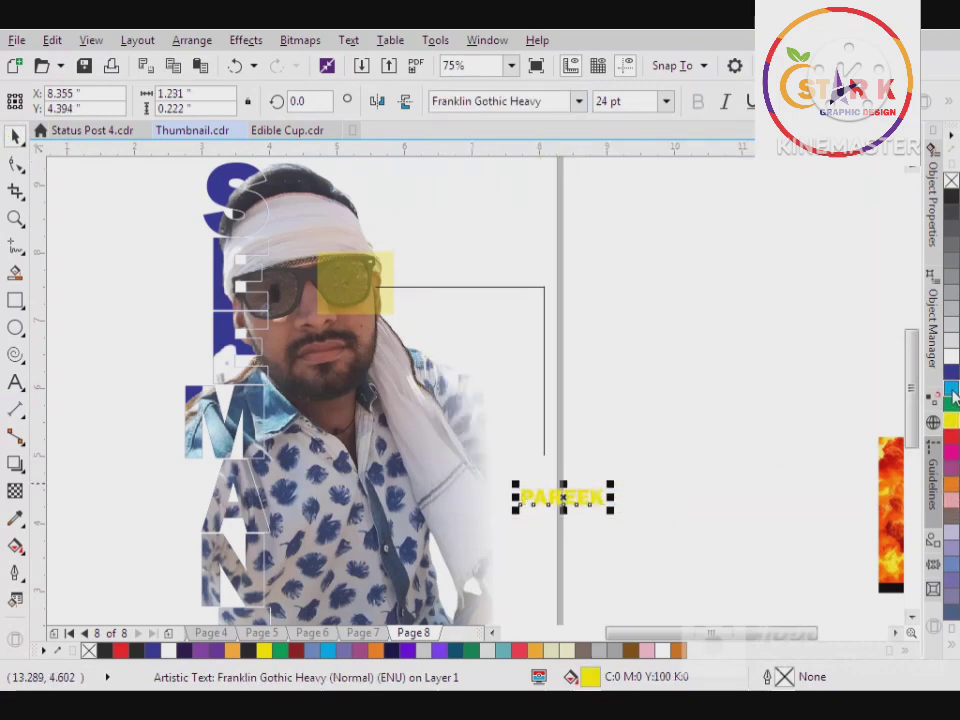
{"action": "left_click", "coordinate": [951, 372]}
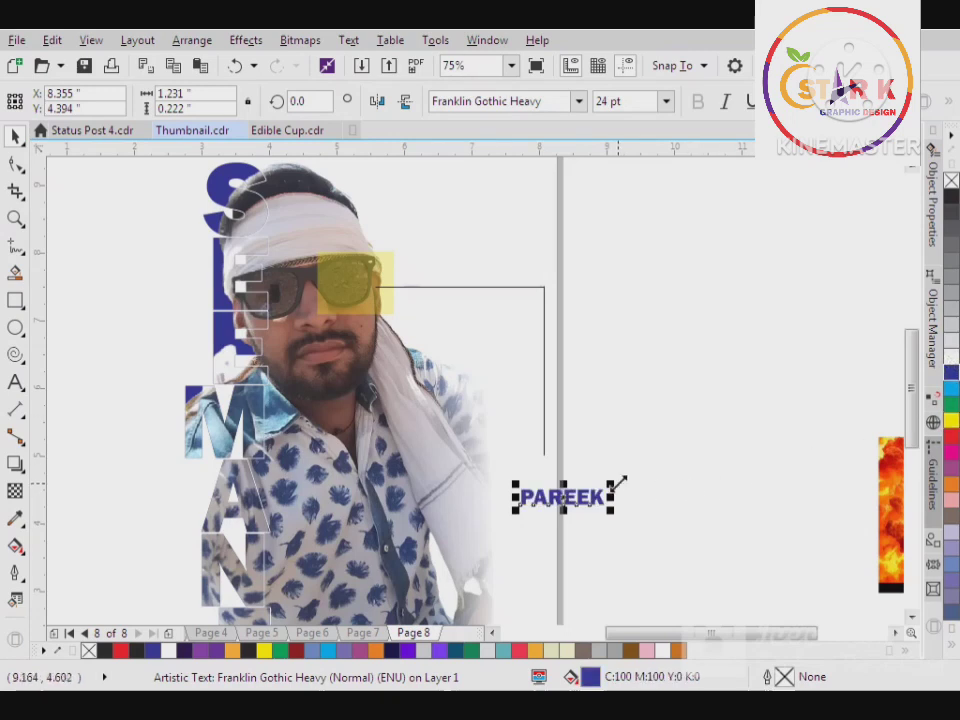
{"action": "left_click_drag", "start_coordinate": [618, 484], "coordinate": [625, 480]}
{"action": "left_click_drag", "start_coordinate": [568, 506], "coordinate": [555, 493]}
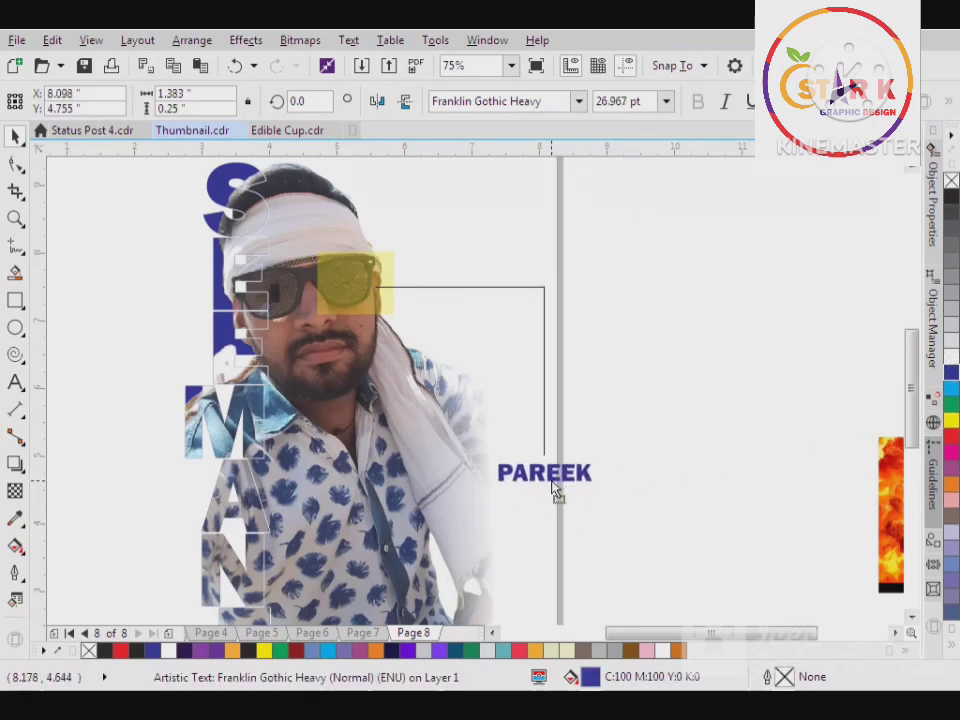
{"action": "scroll", "coordinate": [604, 380], "scroll_direction": "down", "scroll_amount": 2}
{"action": "left_click", "coordinate": [618, 462]}
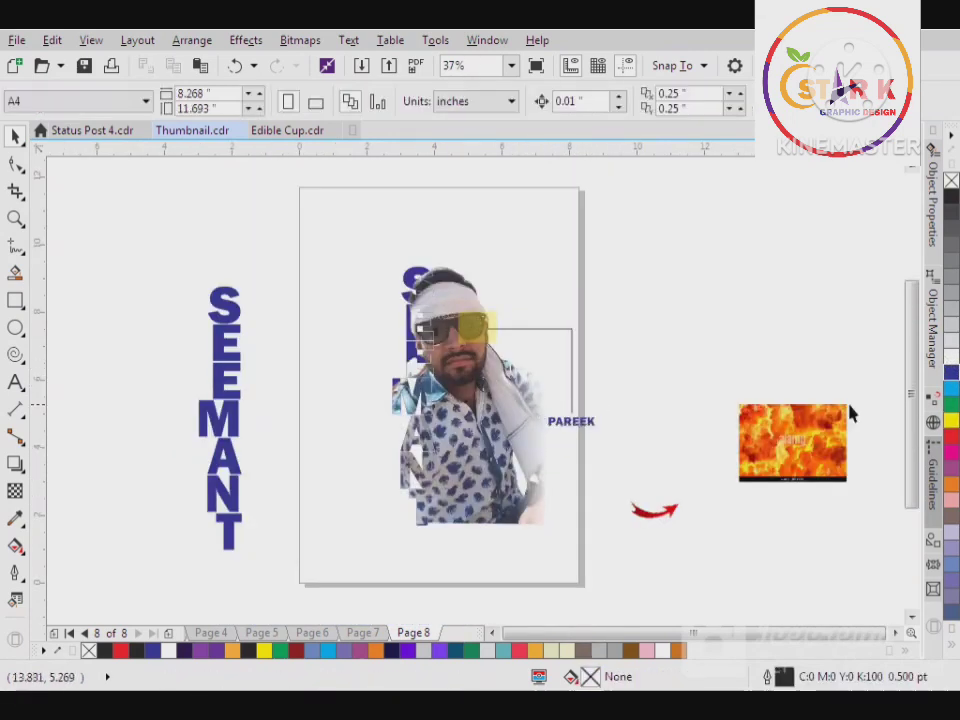
Enlarge the fire picture to about 10.3 by 7.4 inches, place it over the portrait design and send it to the back
{"action": "left_click", "coordinate": [838, 432]}
{"action": "left_click_drag", "start_coordinate": [854, 396], "coordinate": [872, 256]}
{"action": "left_click_drag", "start_coordinate": [682, 453], "coordinate": [379, 403]}
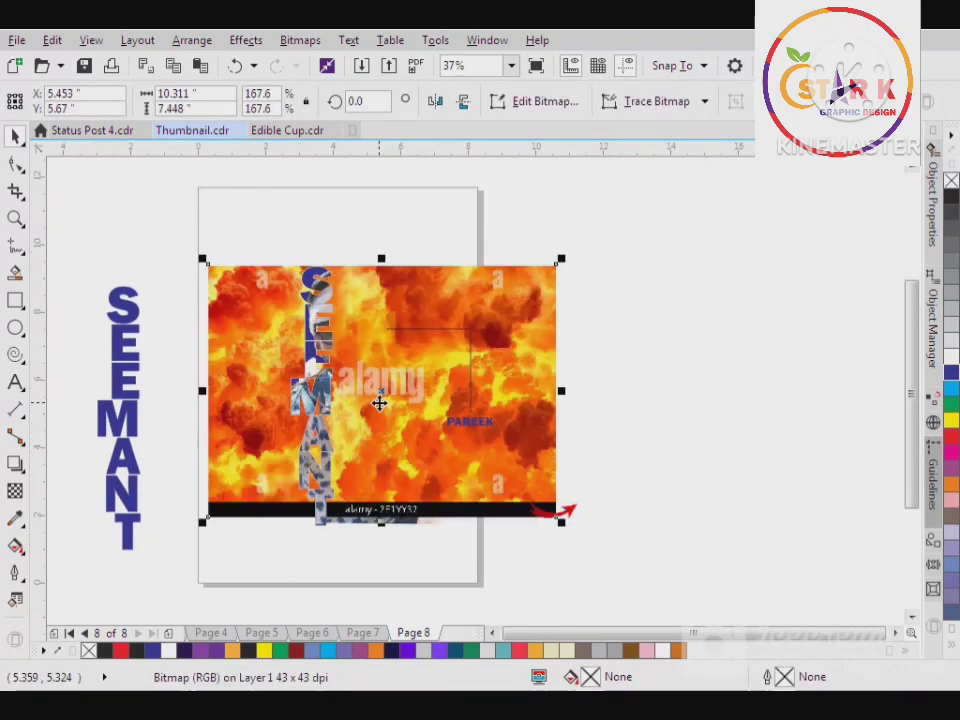
{"action": "key", "text": "shift+Page_Down"}
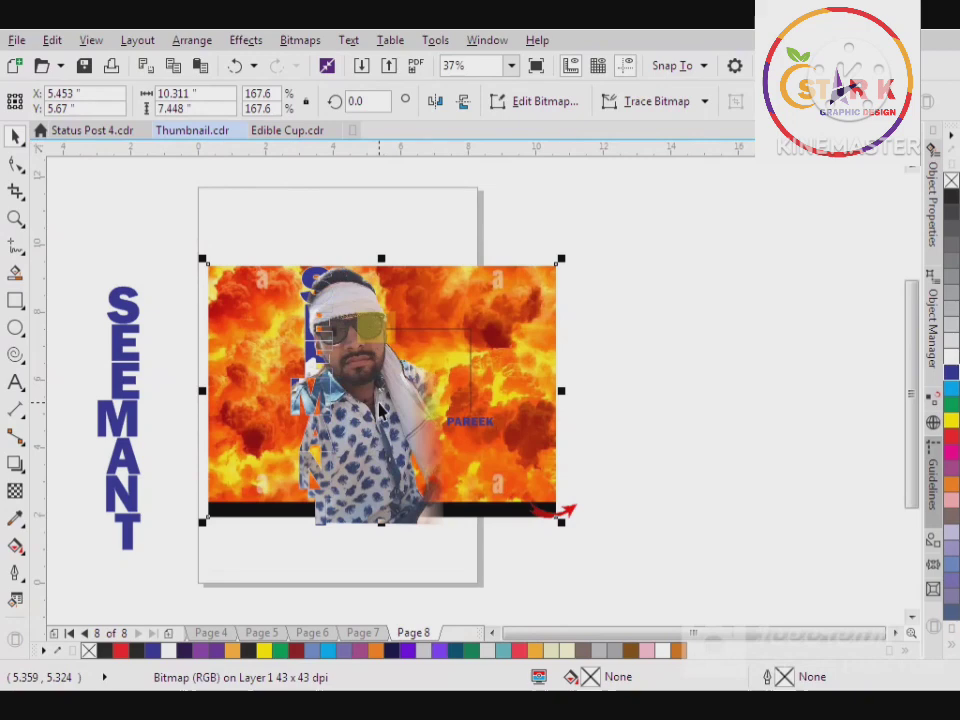
Enlarge the fire picture to about 11.5 by 8.3 inches and move the red arrow off the picture to the empty area beside the page
{"action": "left_click_drag", "start_coordinate": [562, 522], "coordinate": [595, 545]}
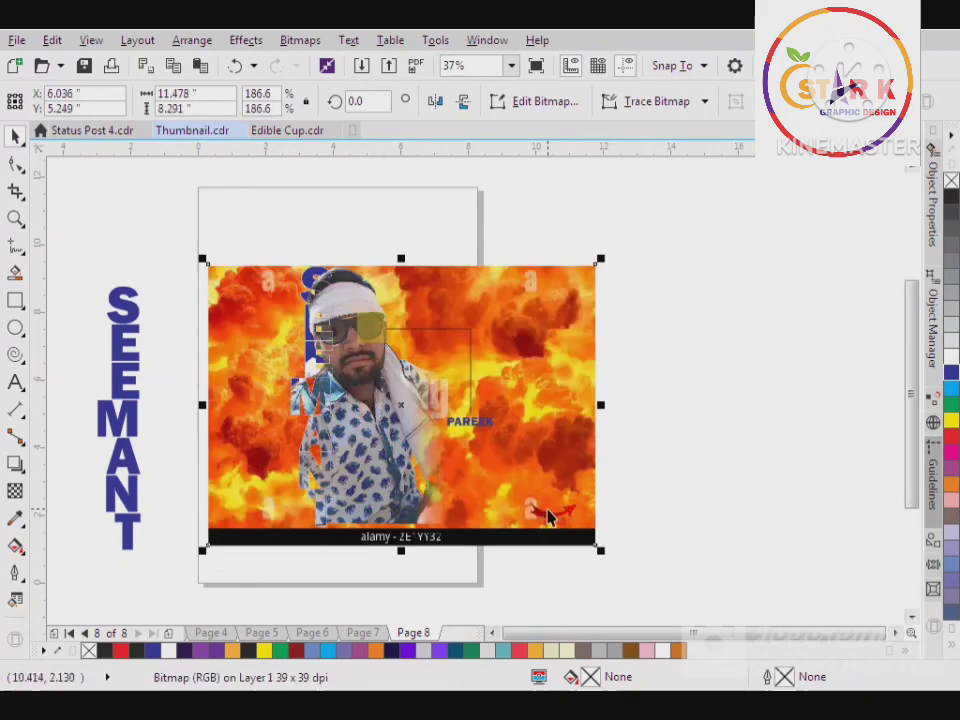
{"action": "left_click", "coordinate": [523, 501]}
{"action": "left_click_drag", "start_coordinate": [533, 499], "coordinate": [666, 505]}
Apply a Gaussian Blur to the fire picture and shift it slightly left behind the portrait
{"action": "left_click", "coordinate": [516, 401]}
{"action": "left_click", "coordinate": [320, 45]}
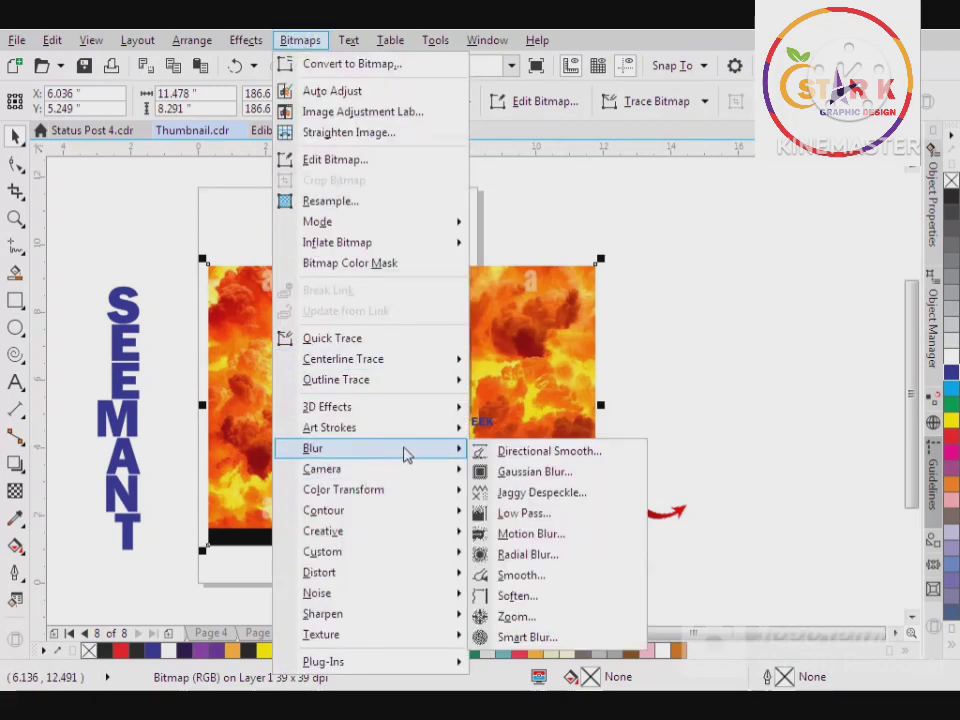
{"action": "left_click", "coordinate": [510, 471]}
{"action": "left_click", "coordinate": [531, 405]}
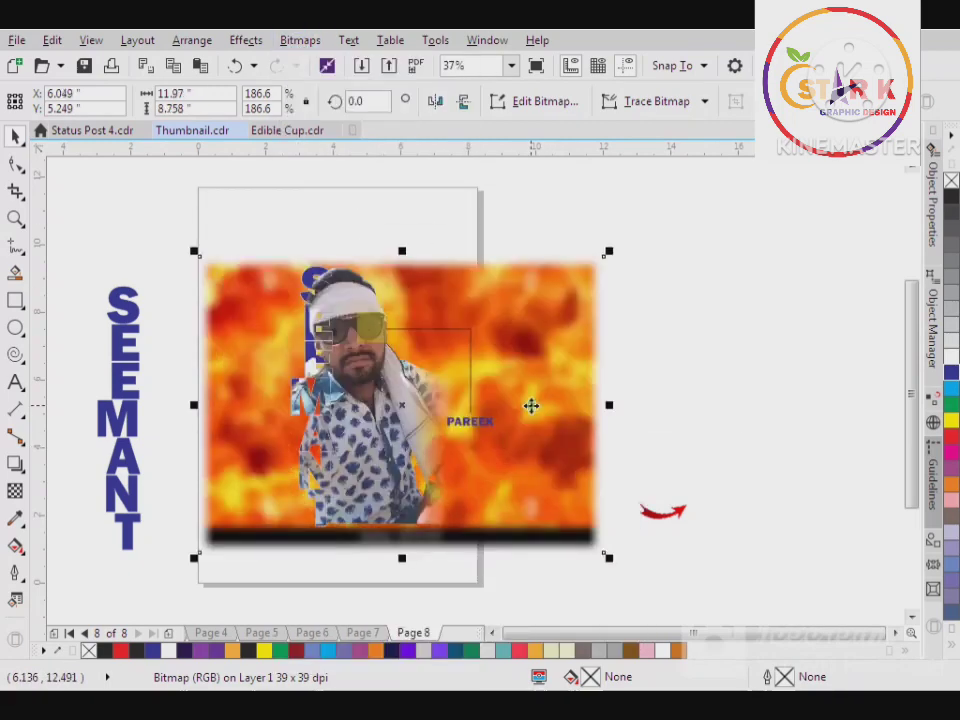
{"action": "left_click_drag", "start_coordinate": [527, 405], "coordinate": [518, 407]}
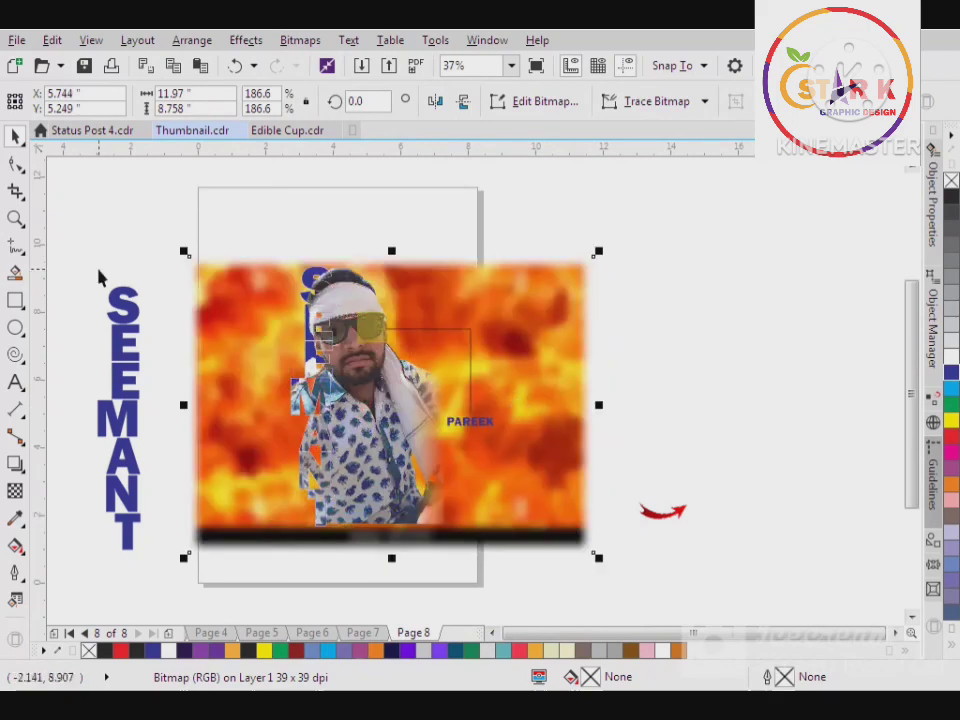
Trim the black strip off the bottom of the fire picture with the Shape tool, leaving it about 8 inches high
{"action": "left_click", "coordinate": [15, 165]}
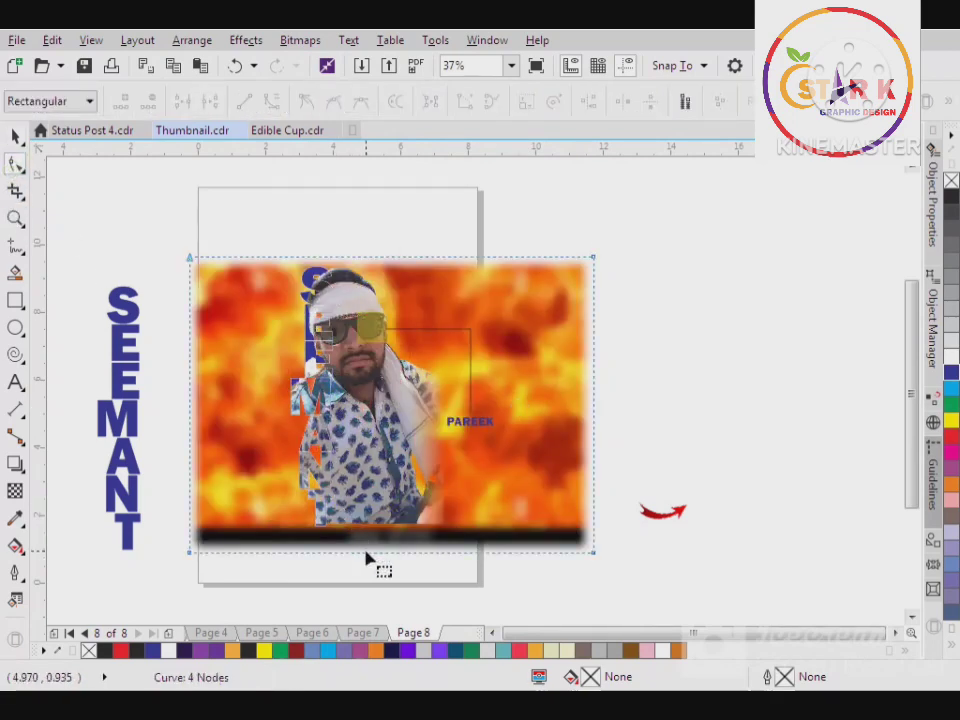
{"action": "left_click_drag", "start_coordinate": [364, 555], "coordinate": [366, 530]}
{"action": "left_click", "coordinate": [12, 136]}
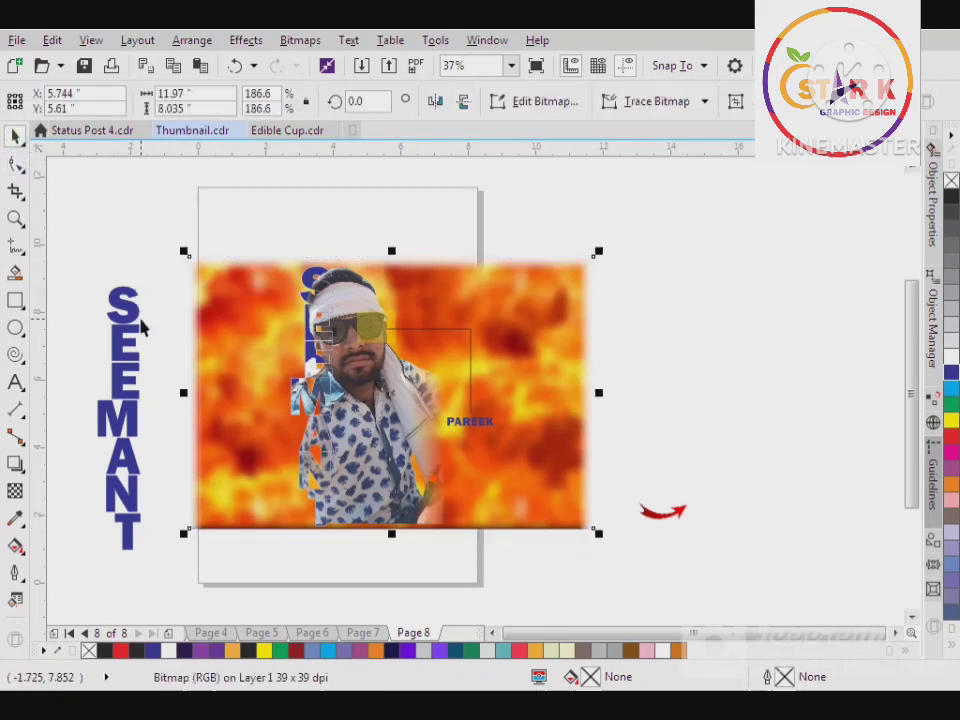
Trim the right and left edges of the fire picture with the Shape tool to a width of about 9.7 inches
{"action": "scroll", "coordinate": [140, 325], "scroll_direction": "down", "scroll_amount": 2}
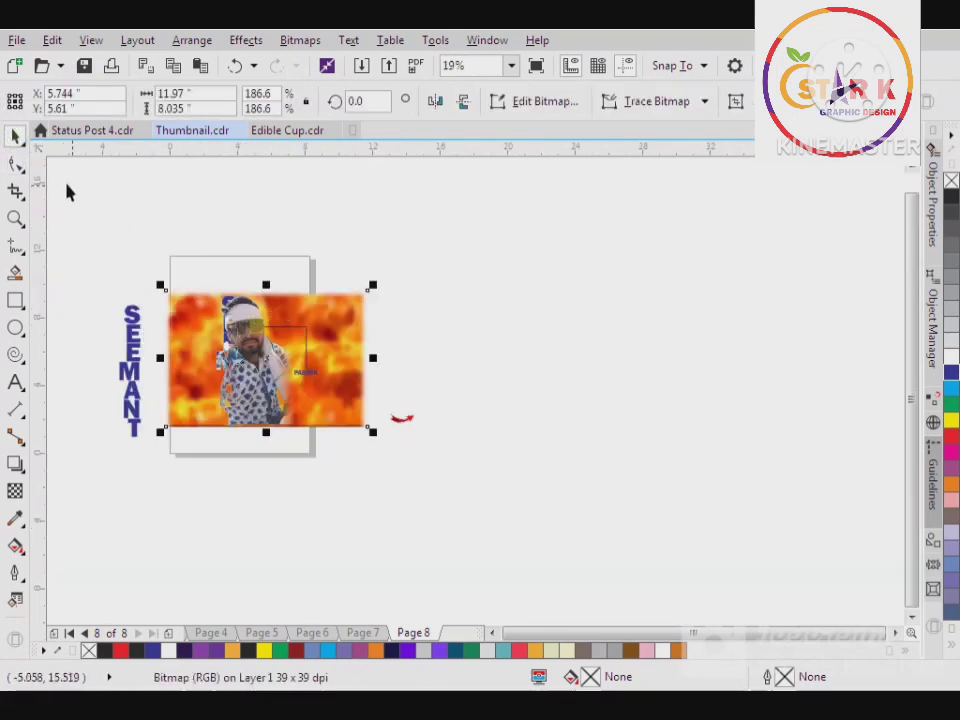
{"action": "left_click", "coordinate": [16, 164]}
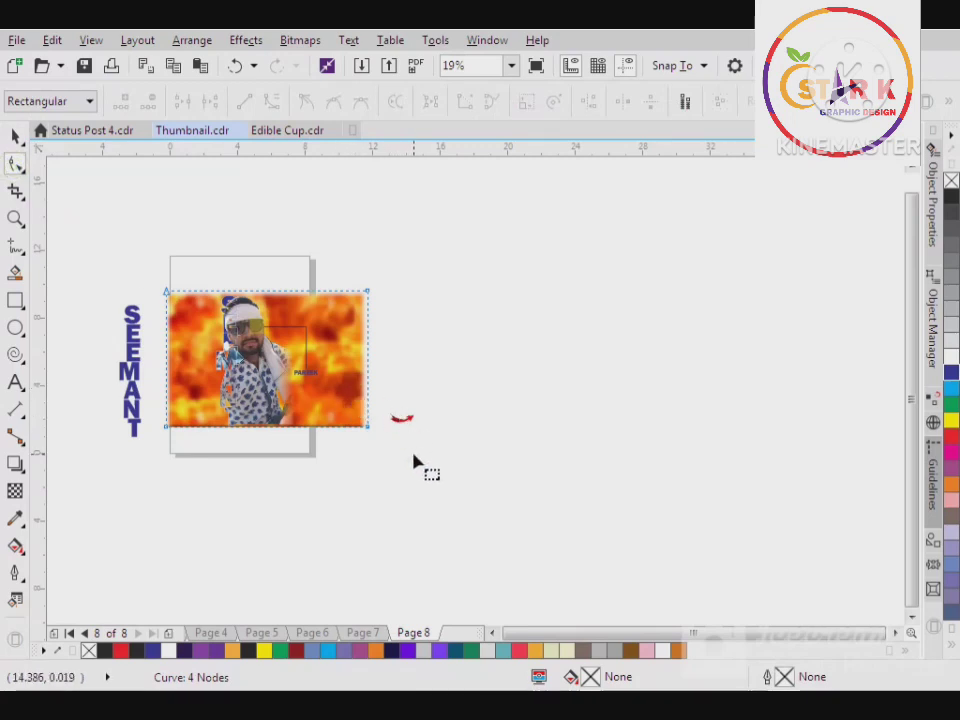
{"action": "scroll", "coordinate": [368, 370], "scroll_direction": "up", "scroll_amount": 2}
{"action": "left_click_drag", "start_coordinate": [369, 377], "coordinate": [318, 379]}
{"action": "scroll", "coordinate": [326, 379], "scroll_direction": "down", "scroll_amount": 2}
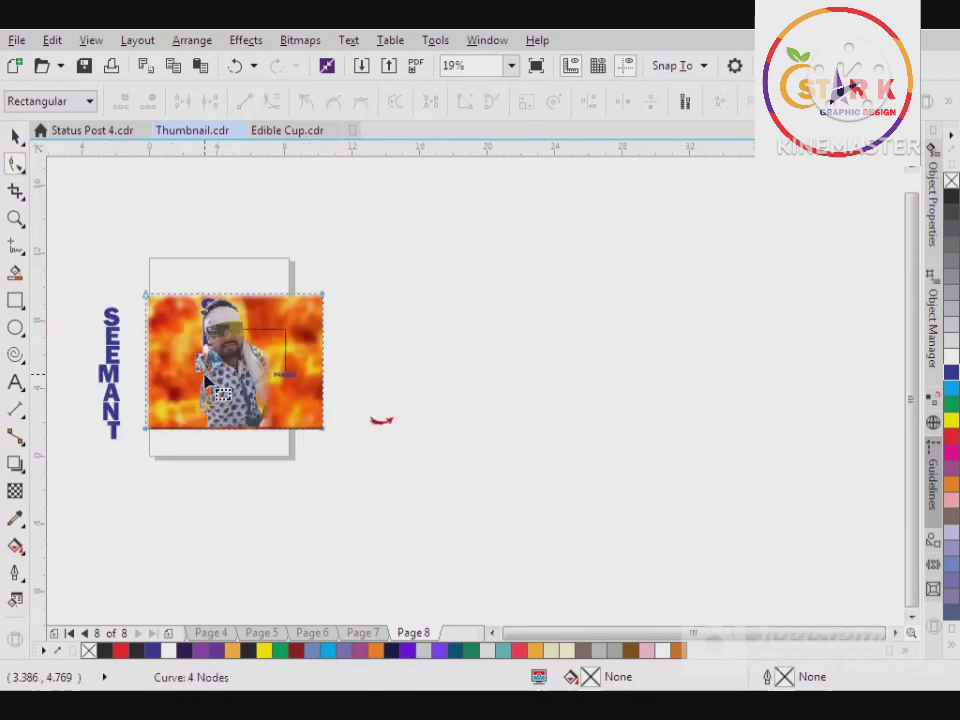
{"action": "scroll", "coordinate": [148, 365], "scroll_direction": "up", "scroll_amount": 2}
{"action": "scroll", "coordinate": [148, 368], "scroll_direction": "up", "scroll_amount": 3}
{"action": "left_click_drag", "start_coordinate": [140, 385], "coordinate": [253, 394]}
{"action": "scroll", "coordinate": [762, 435], "scroll_direction": "down", "scroll_amount": 3}
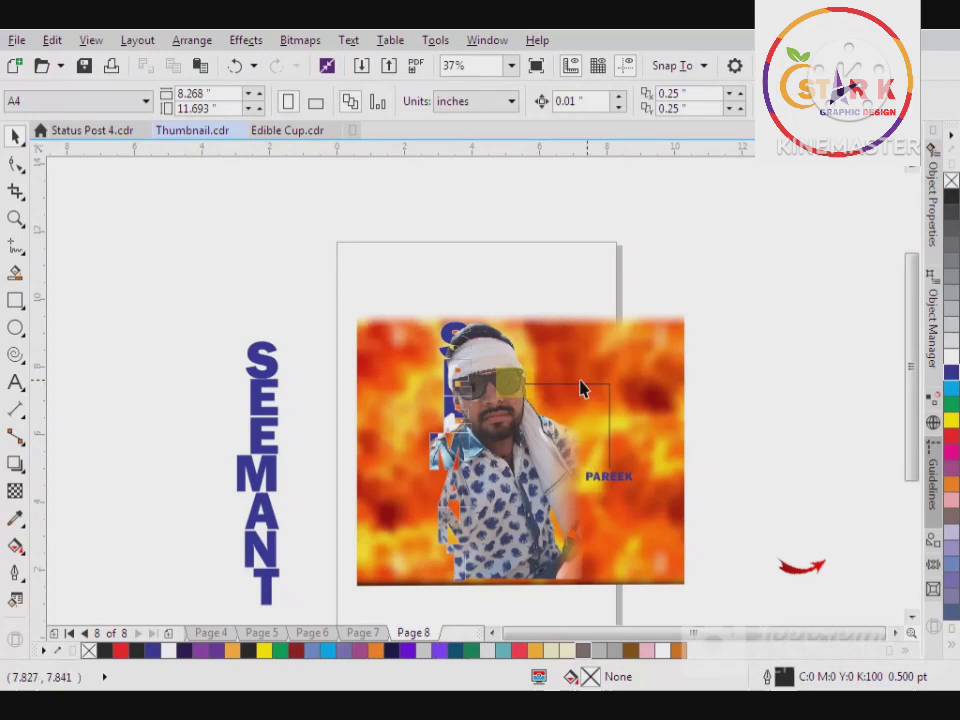
Reduce the fire picture's height from its bottom edge to about 7.9 inches so it ends level with the portrait's base
{"action": "left_click", "coordinate": [506, 462]}
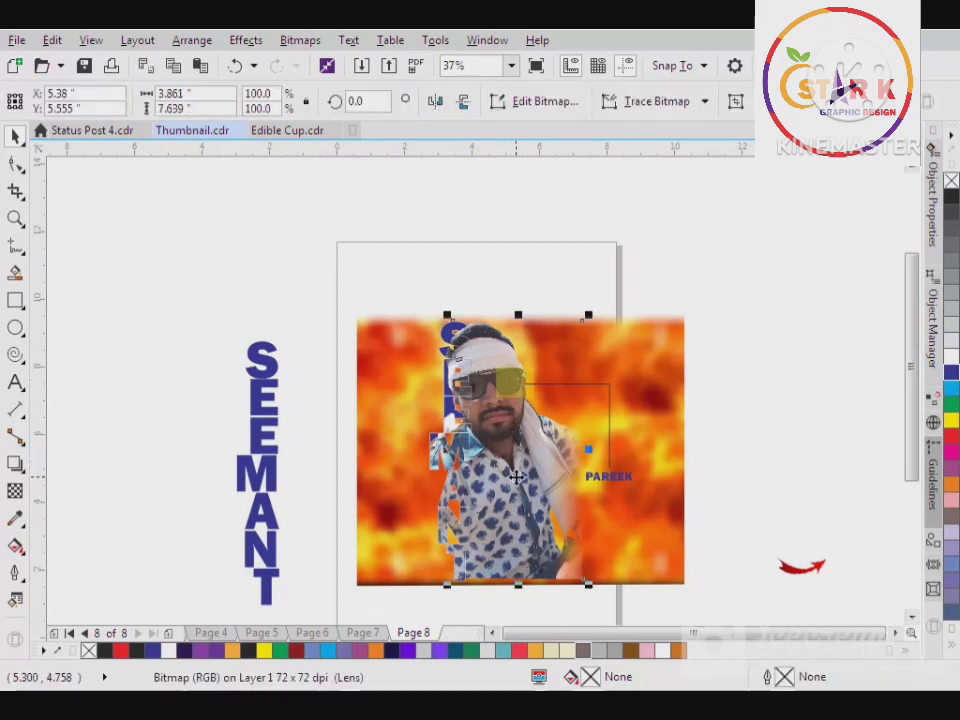
{"action": "scroll", "coordinate": [543, 585], "scroll_direction": "up", "scroll_amount": 1}
{"action": "left_click", "coordinate": [676, 560]}
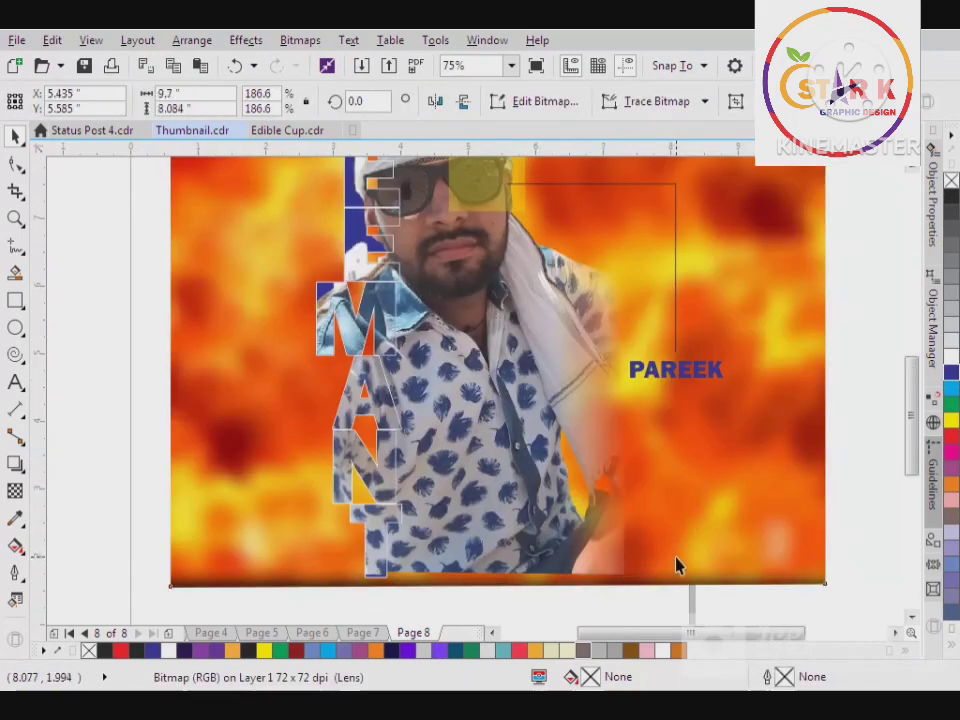
{"action": "left_click_drag", "start_coordinate": [498, 590], "coordinate": [493, 576]}
{"action": "scroll", "coordinate": [435, 542], "scroll_direction": "down", "scroll_amount": 1}
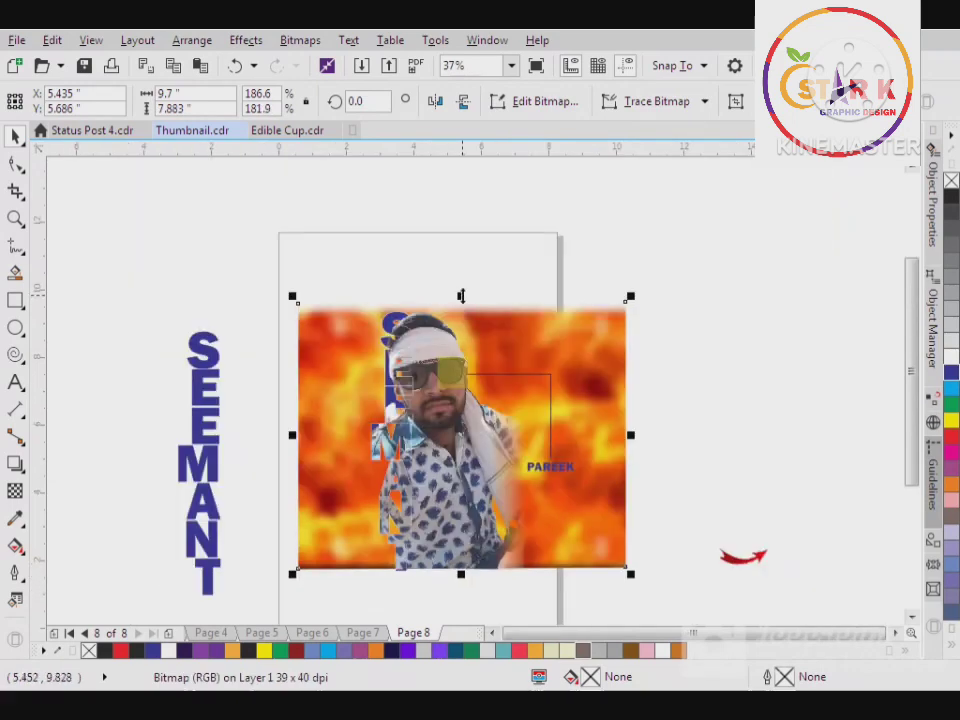
{"action": "left_click_drag", "start_coordinate": [461, 296], "coordinate": [462, 345]}
{"action": "left_click", "coordinate": [489, 289]}
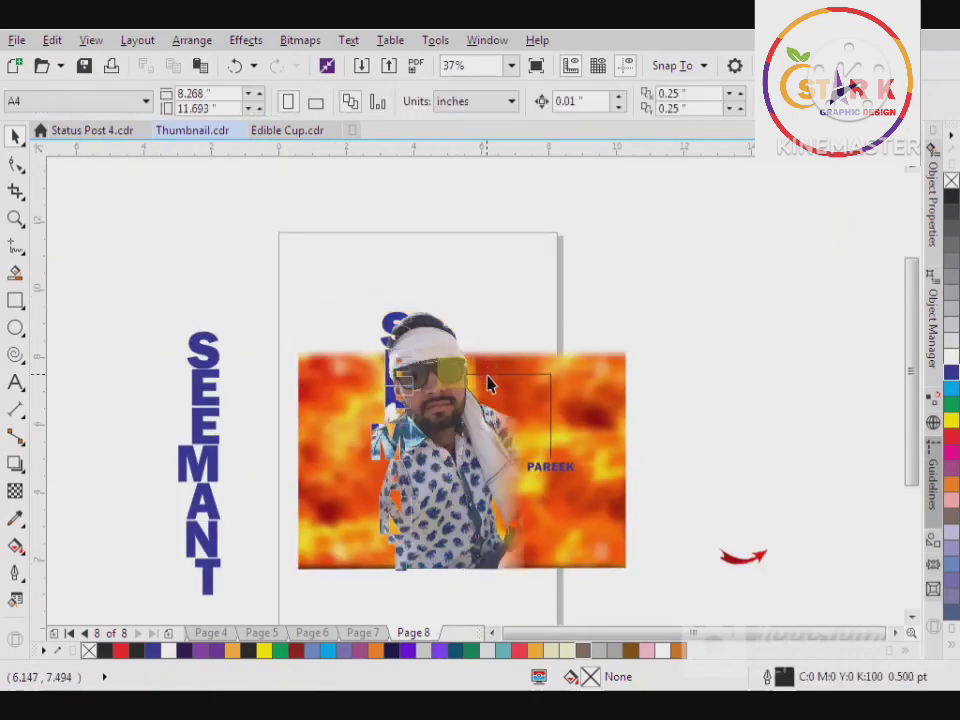
{"action": "key", "text": "ctrl+z"}
{"action": "left_click", "coordinate": [645, 388]}
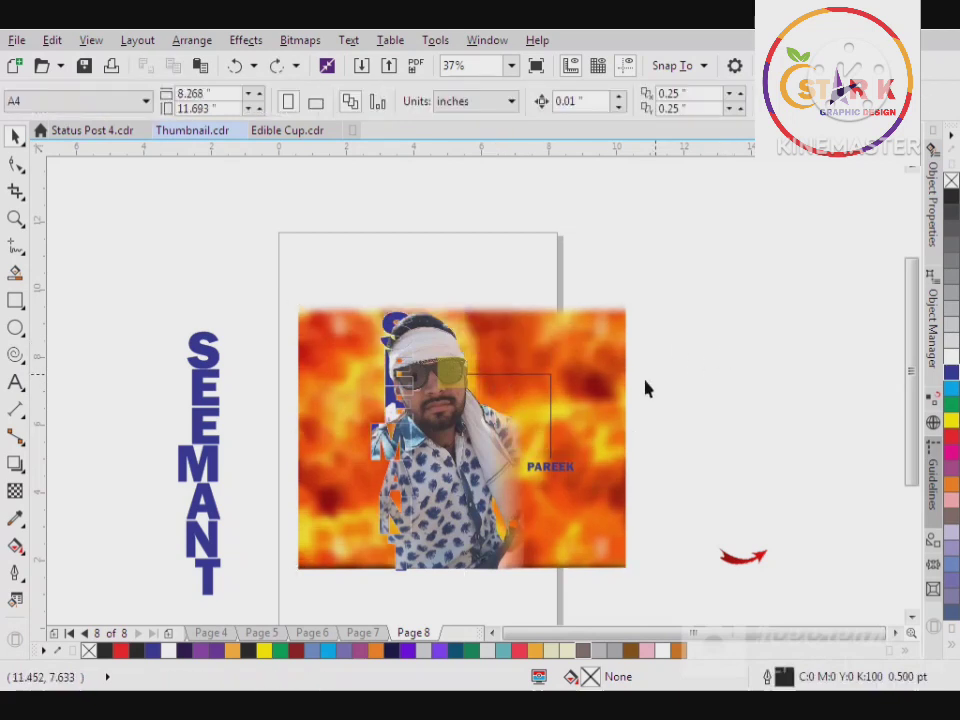
Fill the surname text below the vertical callout line with white
{"action": "left_click", "coordinate": [531, 484]}
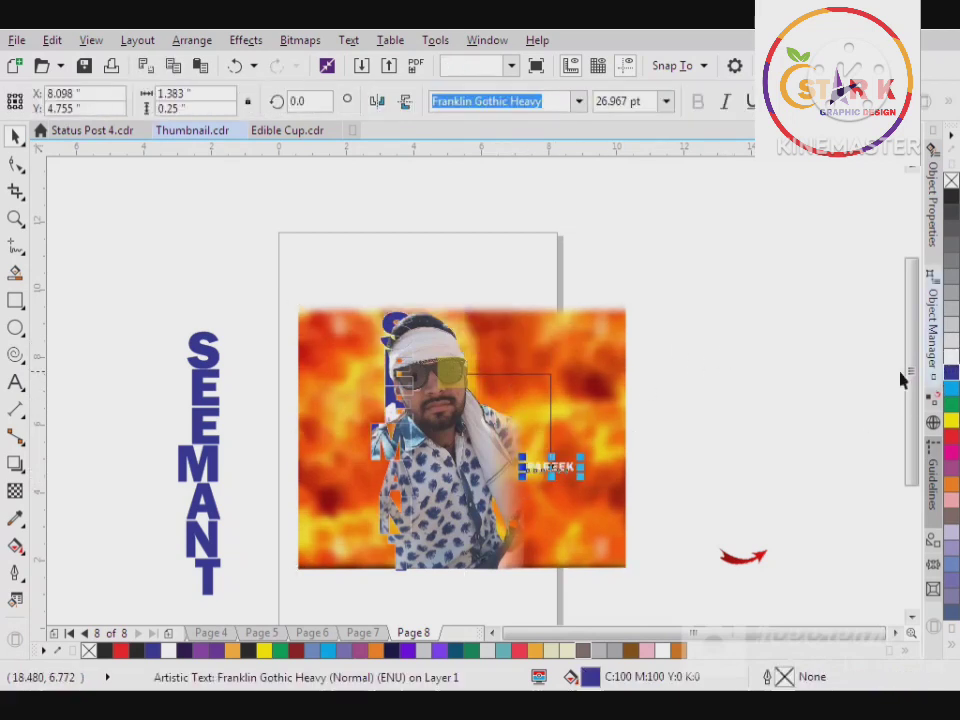
{"action": "left_click", "coordinate": [655, 484]}
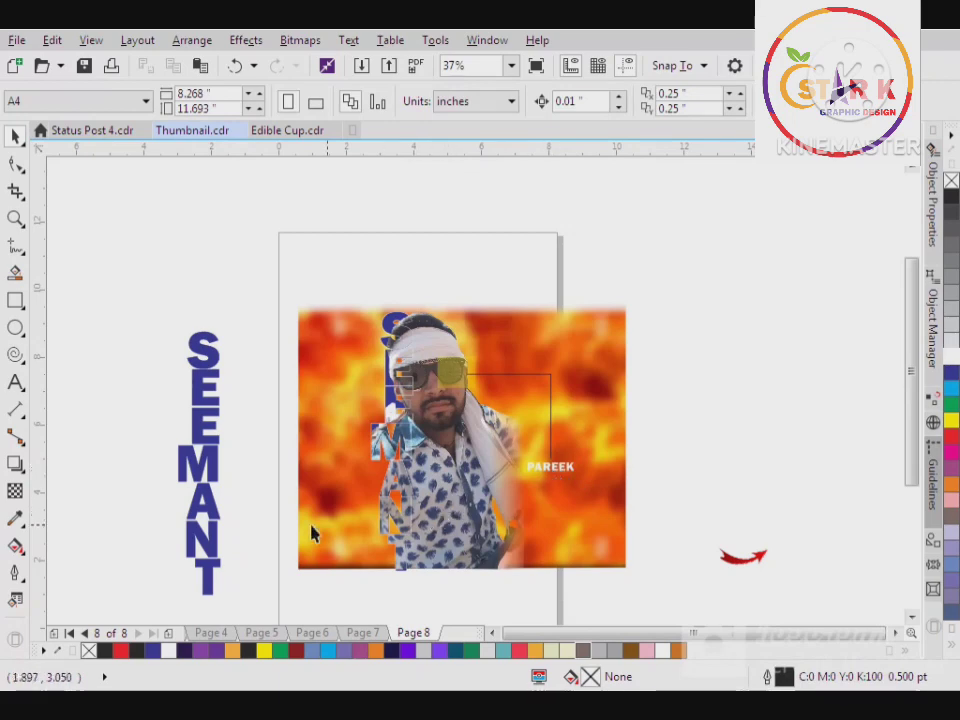
Move the spare vertical name text onto the left part of the fire picture, shrink it to about 72 pt and fill it with white
{"action": "left_click_drag", "start_coordinate": [208, 527], "coordinate": [328, 506]}
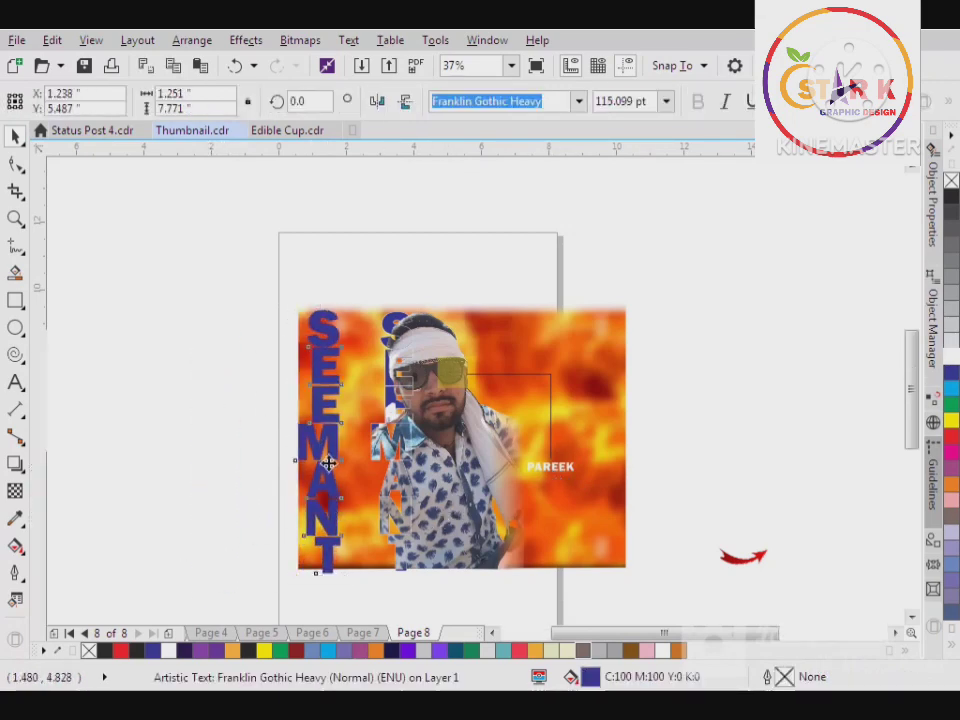
{"action": "scroll", "coordinate": [328, 456], "scroll_direction": "up", "scroll_amount": 2}
{"action": "scroll", "coordinate": [368, 270], "scroll_direction": "down", "scroll_amount": 2}
{"action": "left_click_drag", "start_coordinate": [373, 203], "coordinate": [362, 256]}
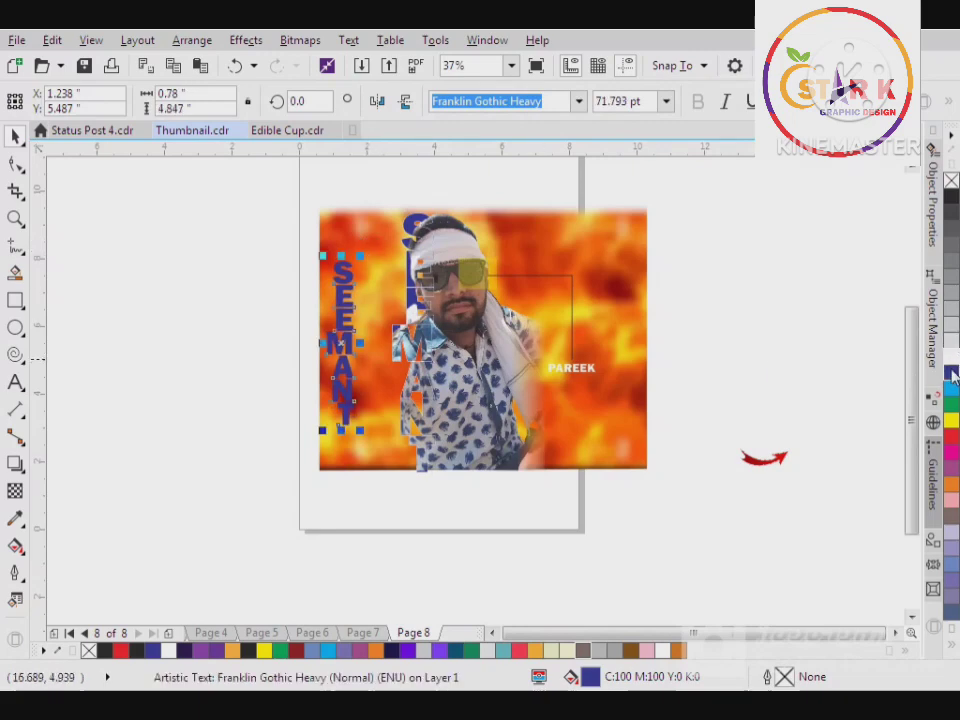
{"action": "left_click", "coordinate": [951, 357]}
{"action": "left_click", "coordinate": [703, 503]}
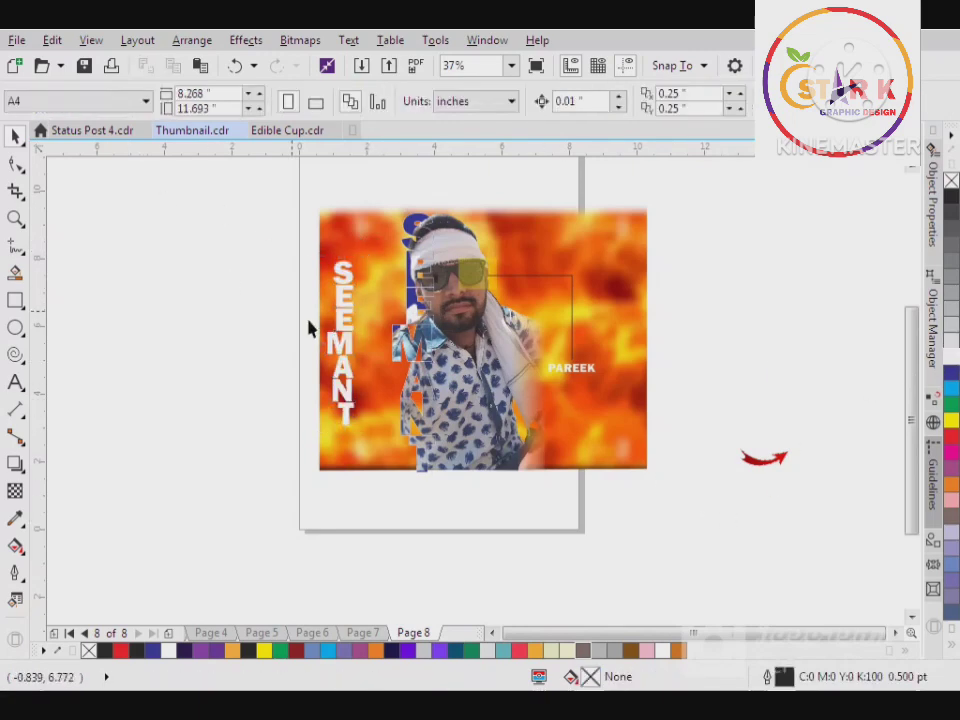
Shift the fire picture about 0.25 inch to the left behind the portrait and texts
{"action": "left_click_drag", "start_coordinate": [648, 328], "coordinate": [619, 319]}
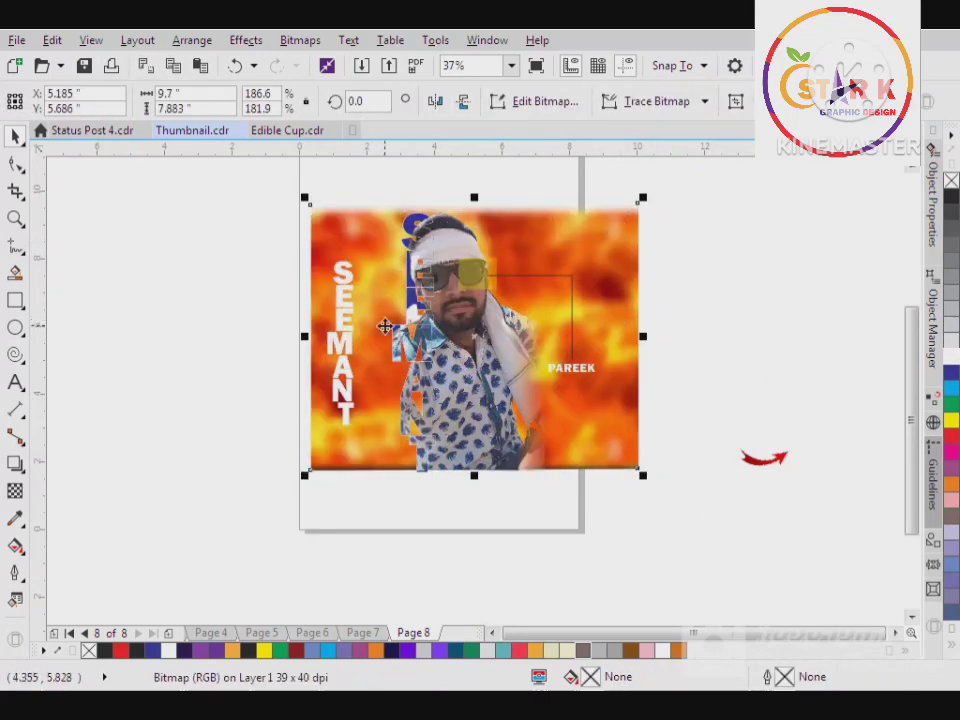
{"action": "left_click", "coordinate": [15, 218]}
{"action": "left_click_drag", "start_coordinate": [236, 189], "coordinate": [667, 480]}
{"action": "key", "text": "space"}
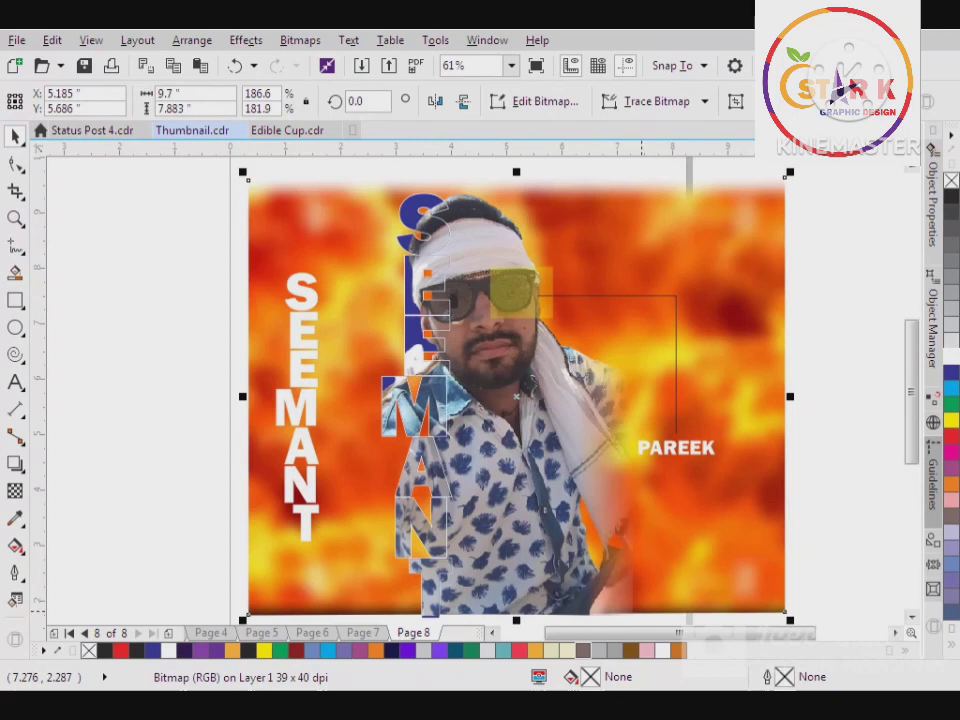
Shrink the white vertical name text to about 47 pt, center-align its letters and place it near the fire picture's left edge
{"action": "left_click", "coordinate": [306, 367]}
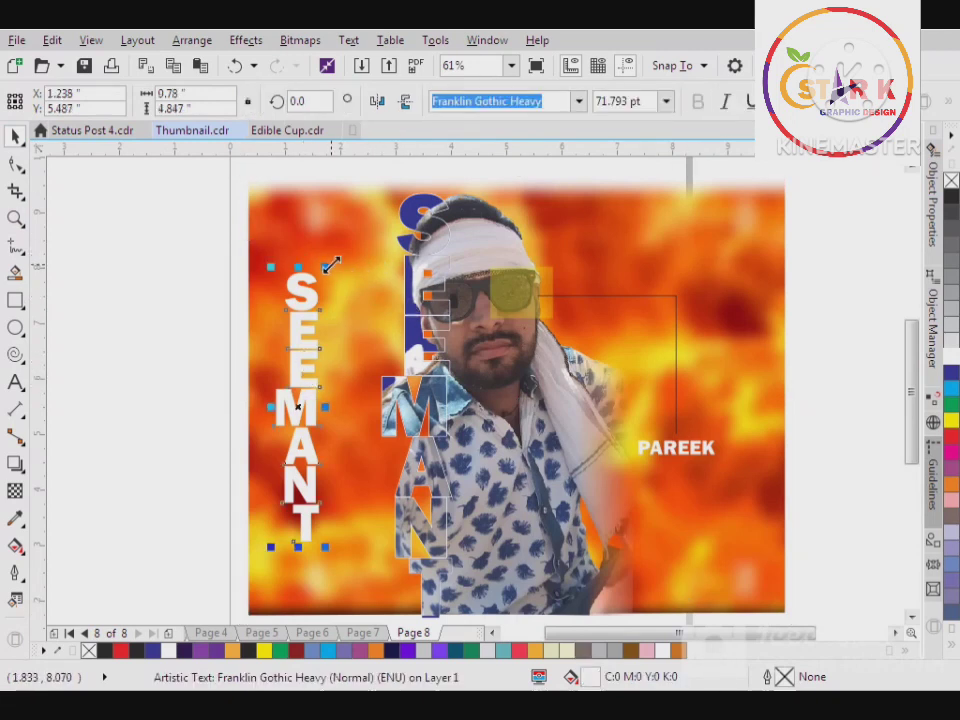
{"action": "left_click_drag", "start_coordinate": [331, 263], "coordinate": [311, 360]}
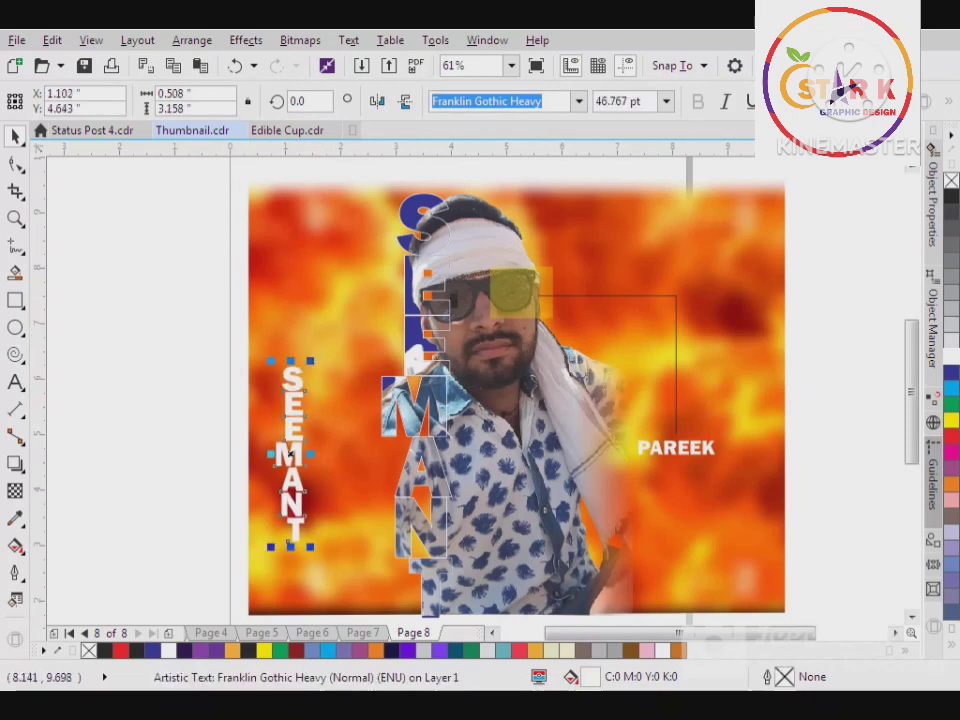
{"action": "left_click", "coordinate": [789, 101]}
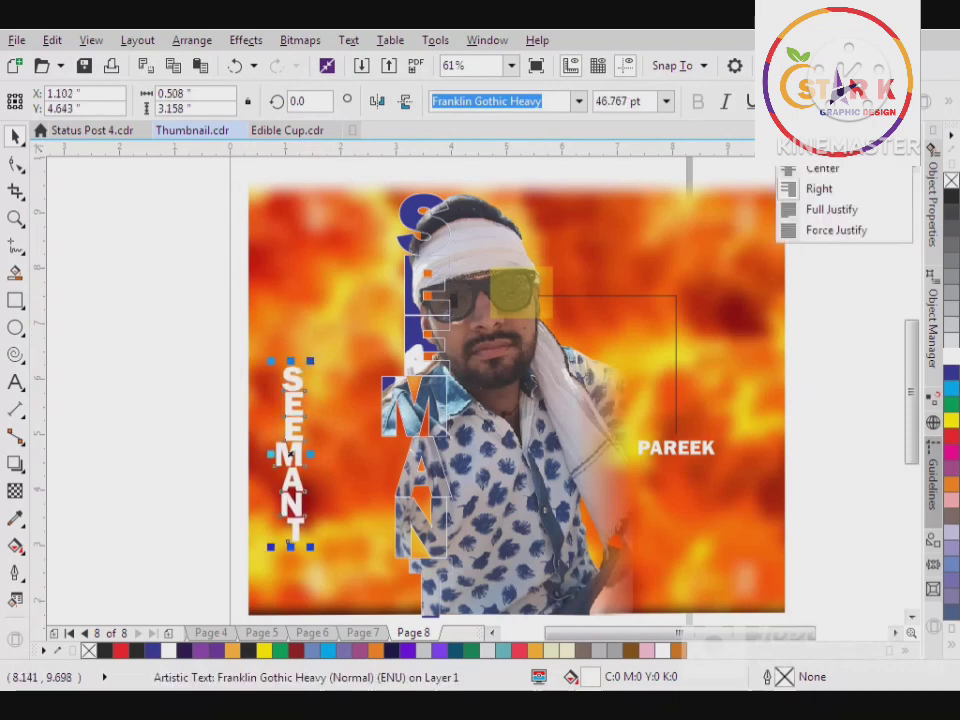
{"action": "left_click", "coordinate": [824, 170]}
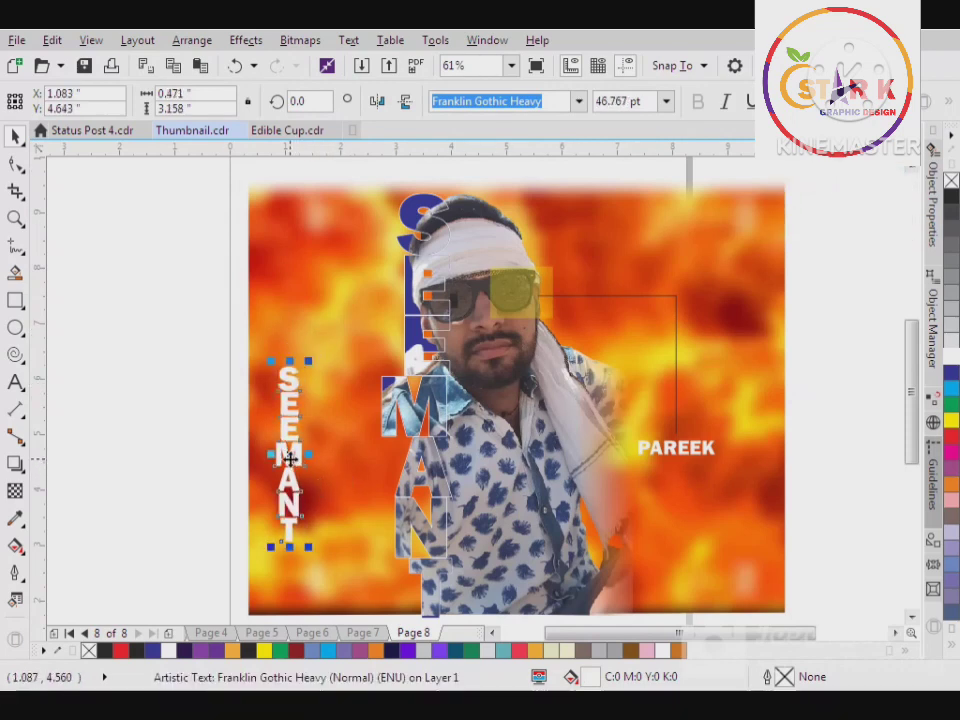
{"action": "left_click_drag", "start_coordinate": [291, 464], "coordinate": [279, 432]}
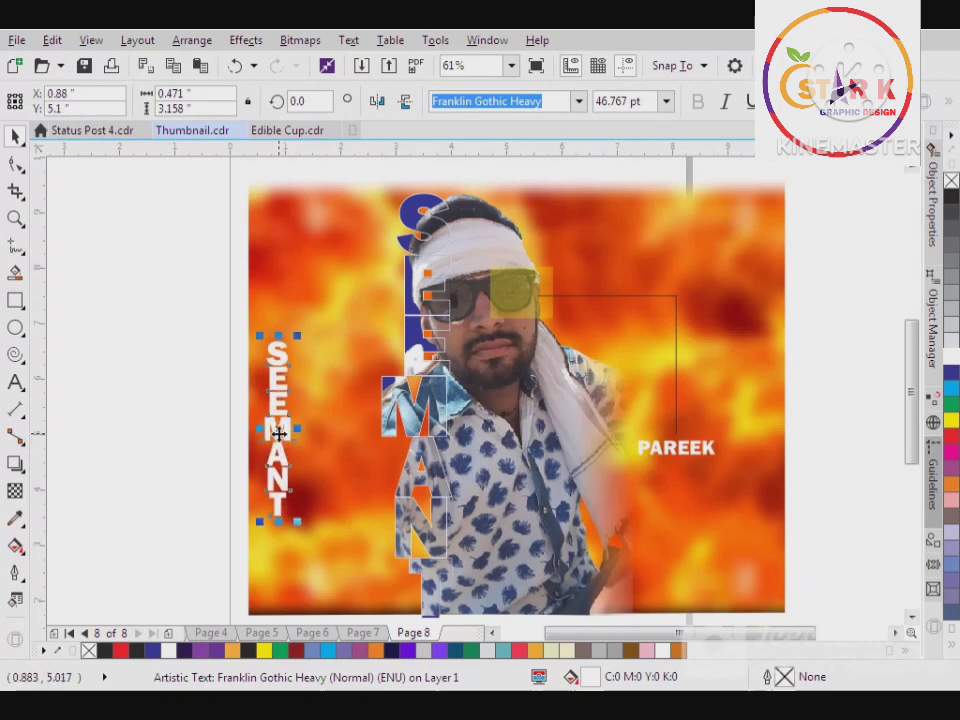
{"action": "left_click", "coordinate": [130, 432]}
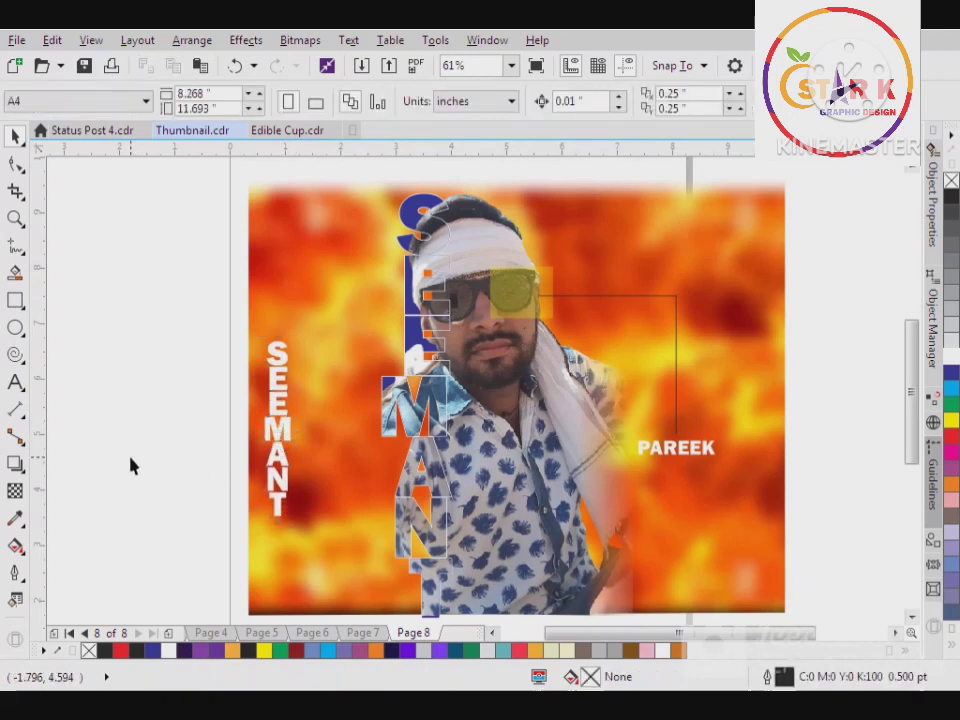
{"action": "left_click_drag", "start_coordinate": [277, 442], "coordinate": [262, 458]}
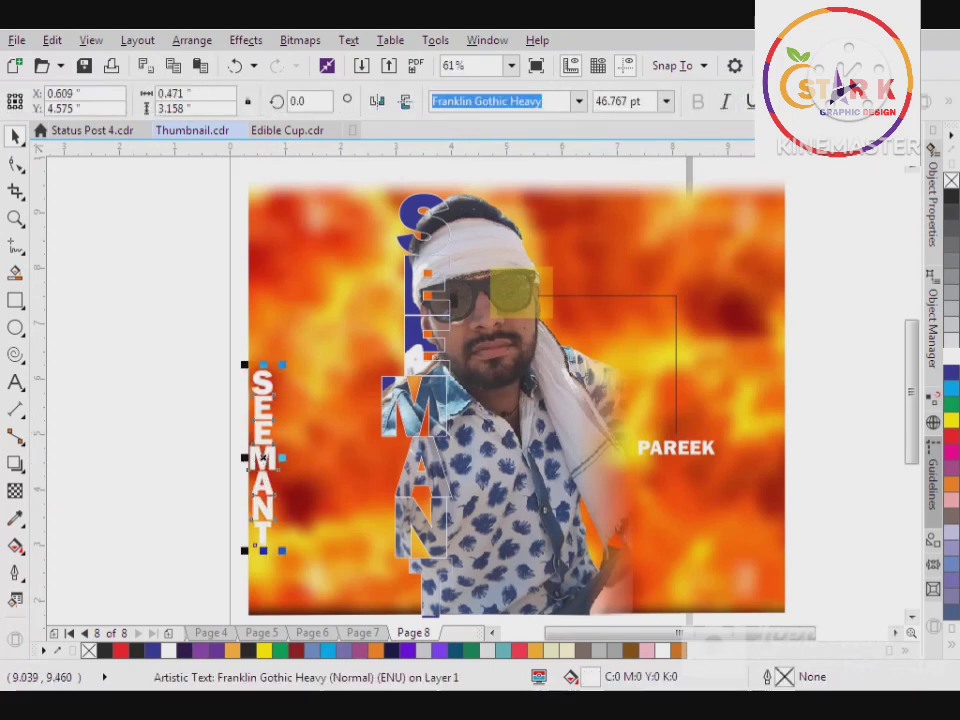
{"action": "left_click", "coordinate": [786, 101]}
{"action": "left_click", "coordinate": [822, 147]}
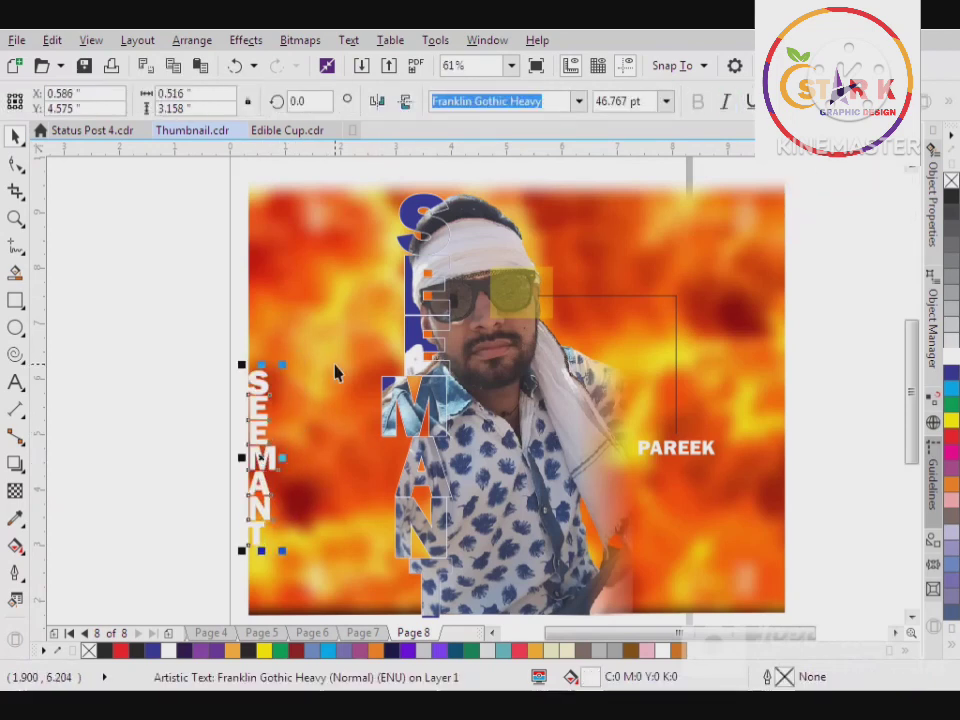
{"action": "left_click", "coordinate": [180, 378]}
{"action": "key", "text": "z"}
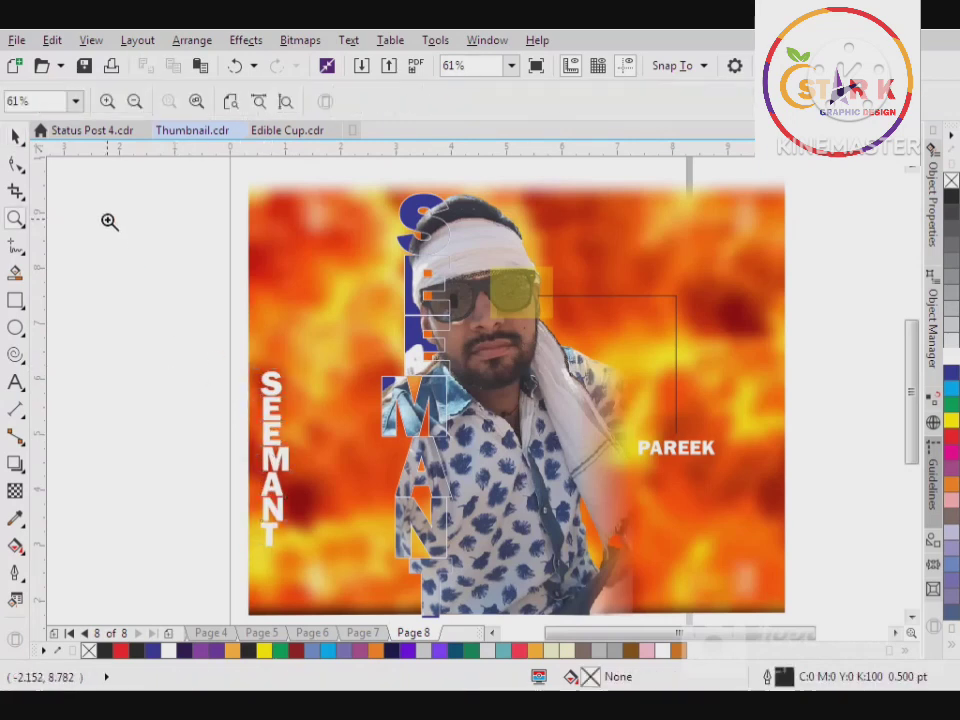
{"action": "left_click", "coordinate": [15, 135]}
{"action": "left_click", "coordinate": [264, 498]}
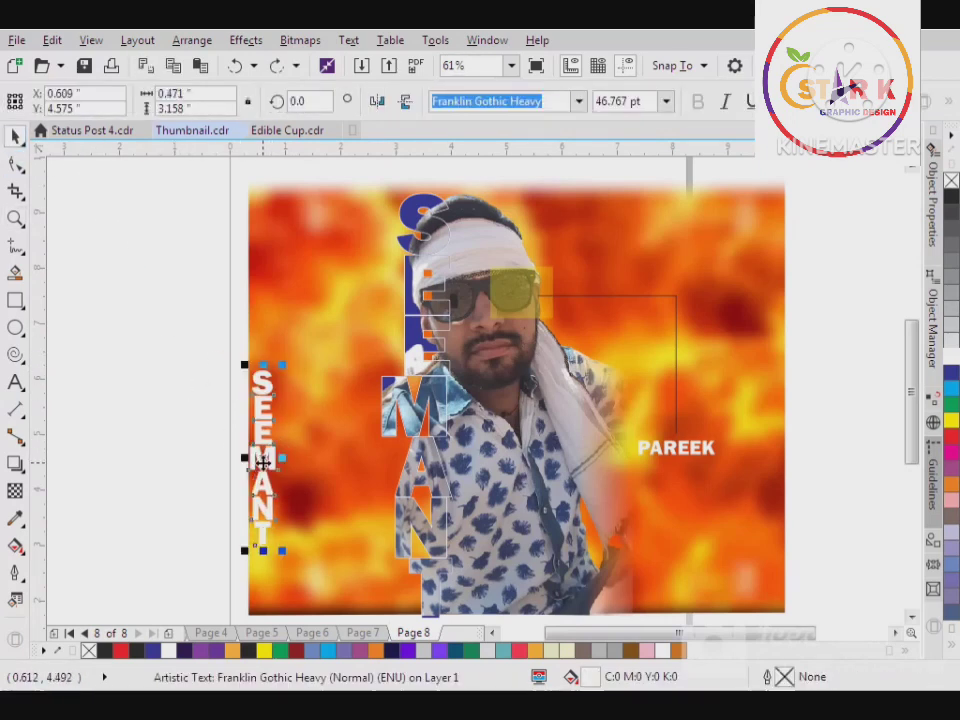
{"action": "left_click_drag", "start_coordinate": [264, 498], "coordinate": [263, 467]}
{"action": "left_click", "coordinate": [195, 410]}
{"action": "scroll", "coordinate": [202, 370], "scroll_direction": "down", "scroll_amount": 2}
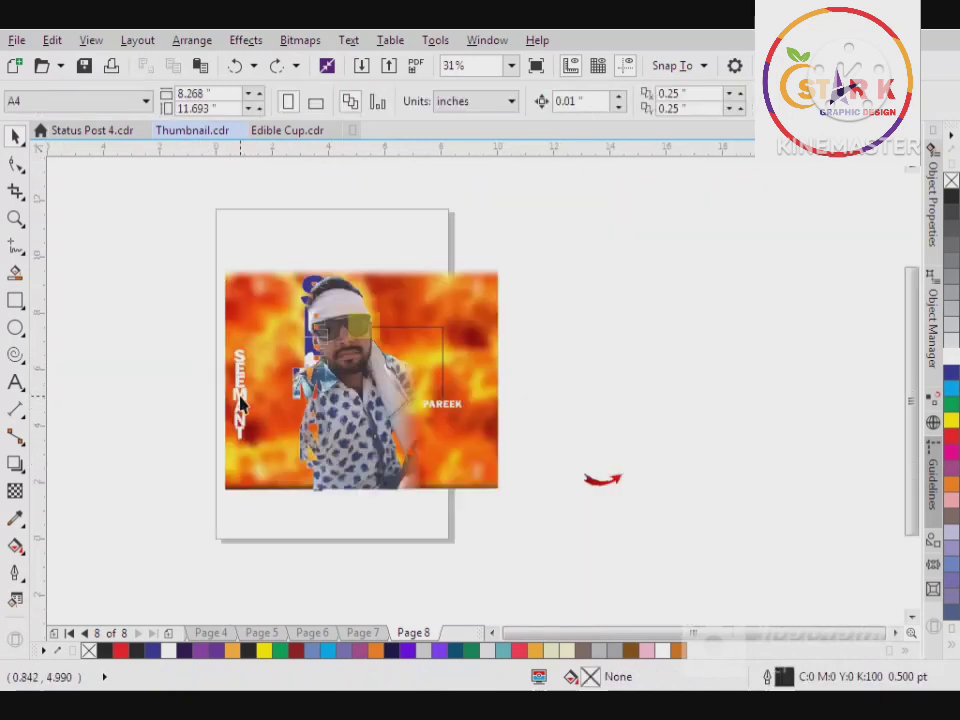